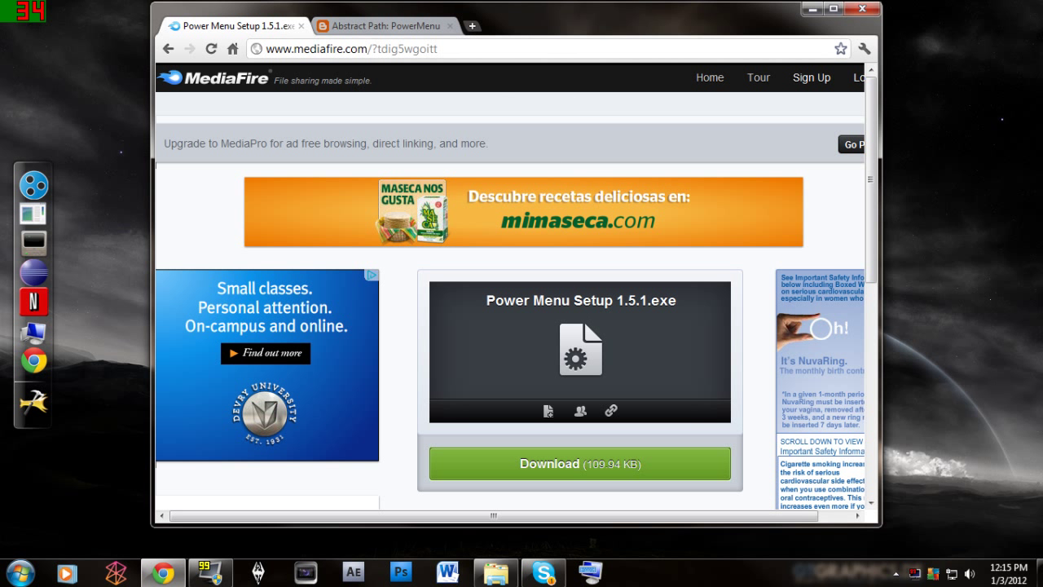
Bring up the Abstract Path PowerMenu page full-screen and scroll through its description
left_click(384, 29)
double_click(385, 30)
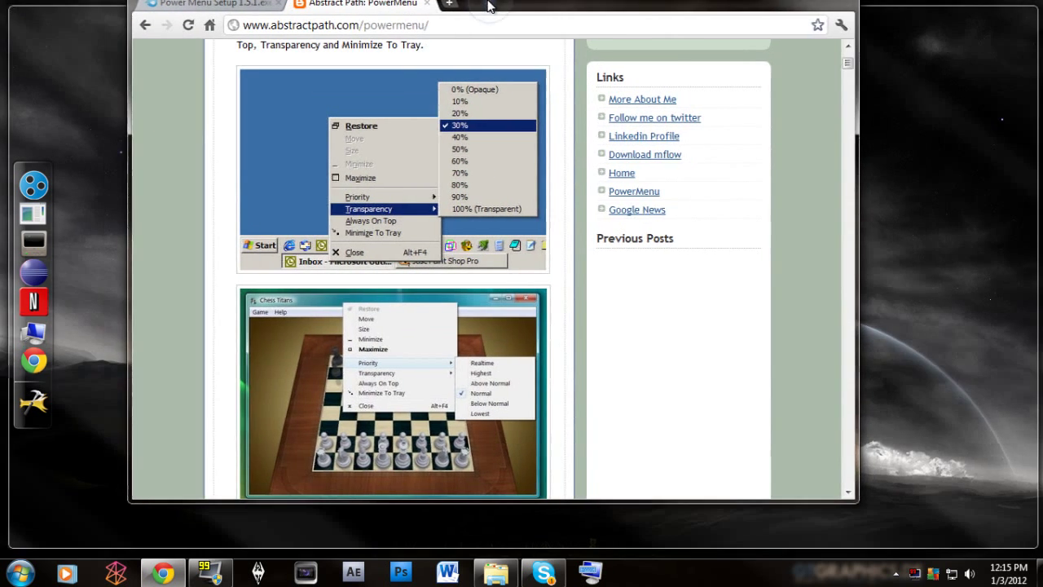
scroll(628, 372, "up", 3)
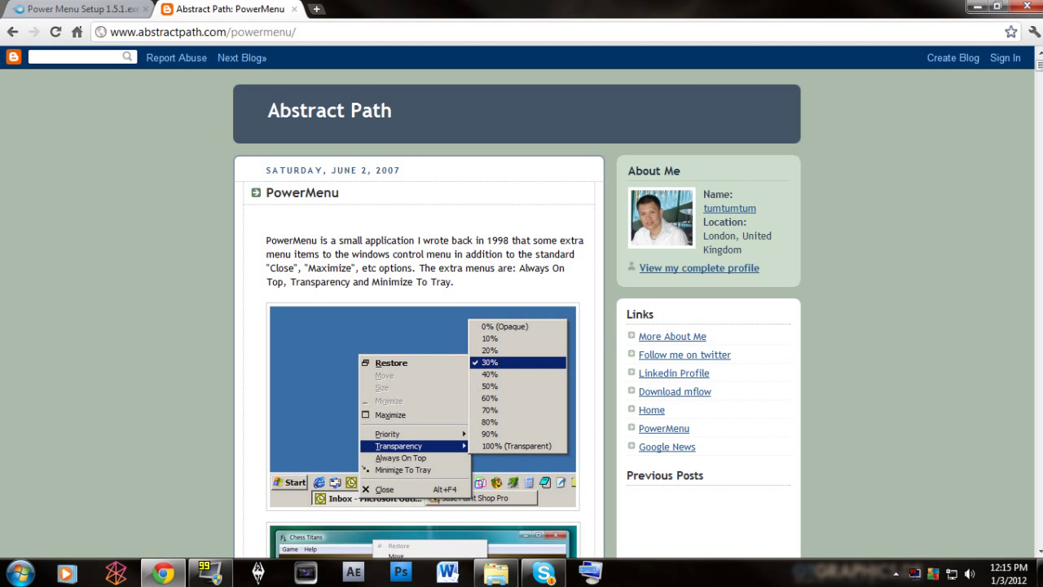
scroll(273, 234, "down", 3)
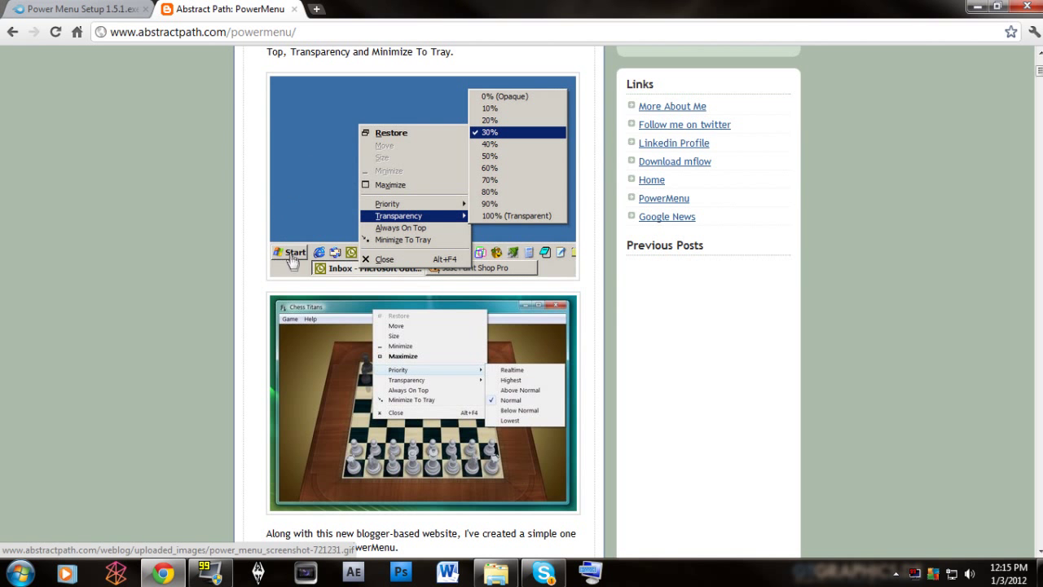
scroll(281, 272, "down", 1)
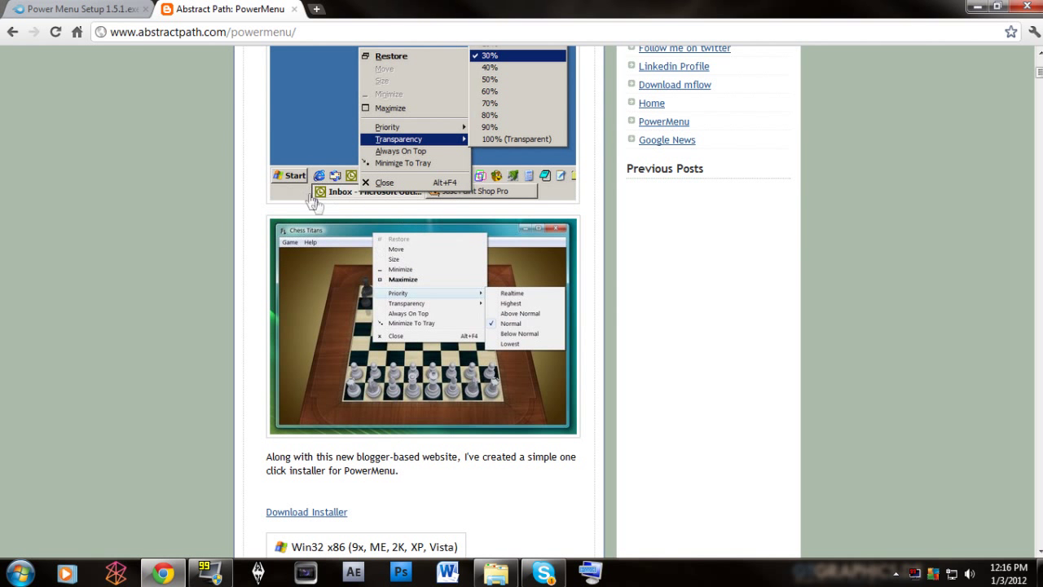
scroll(307, 240, "up", 2)
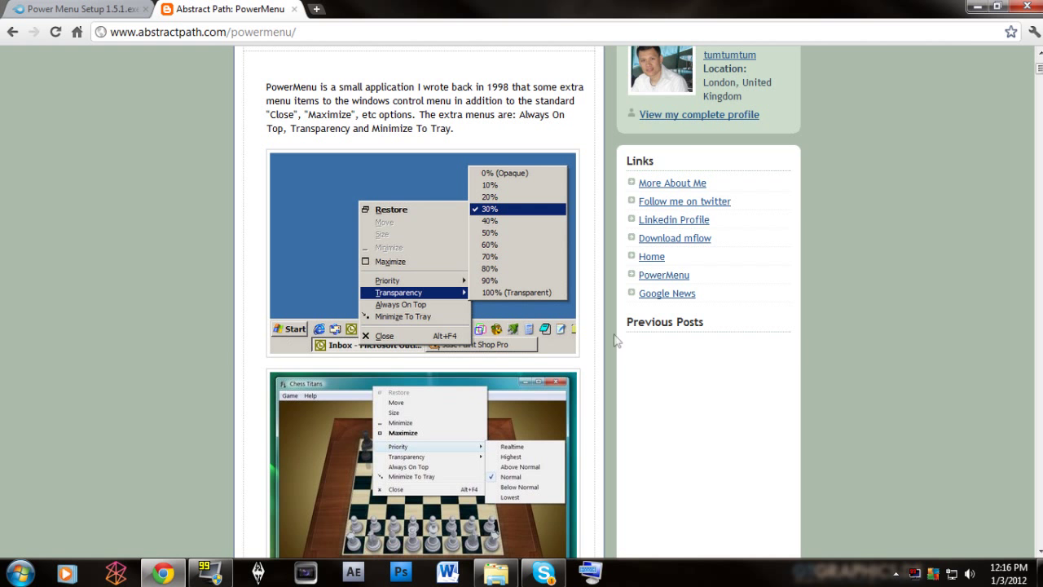
scroll(823, 399, "up", 2)
scroll(734, 400, "down", 2)
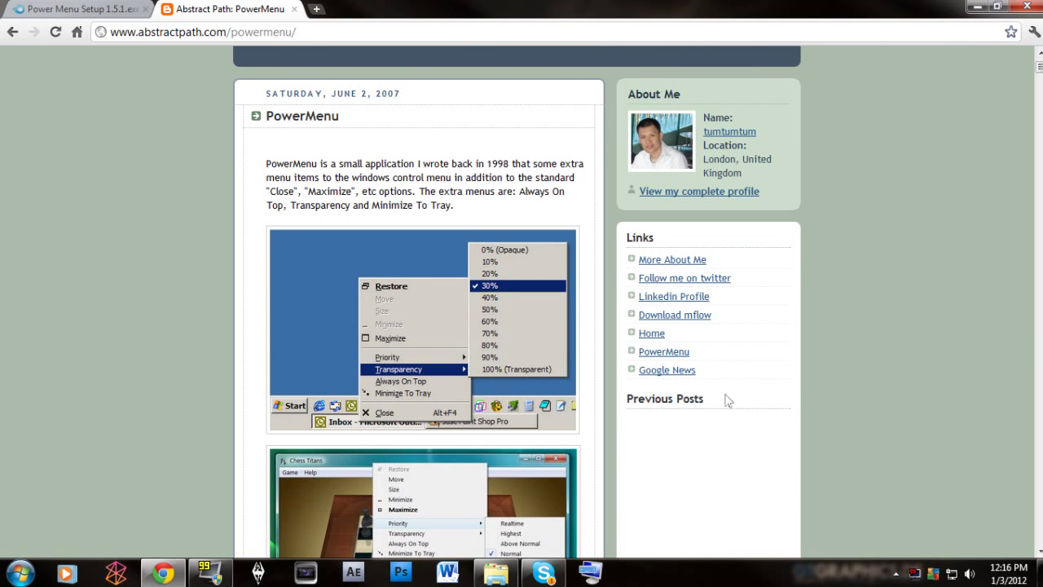
scroll(562, 387, "down", 1)
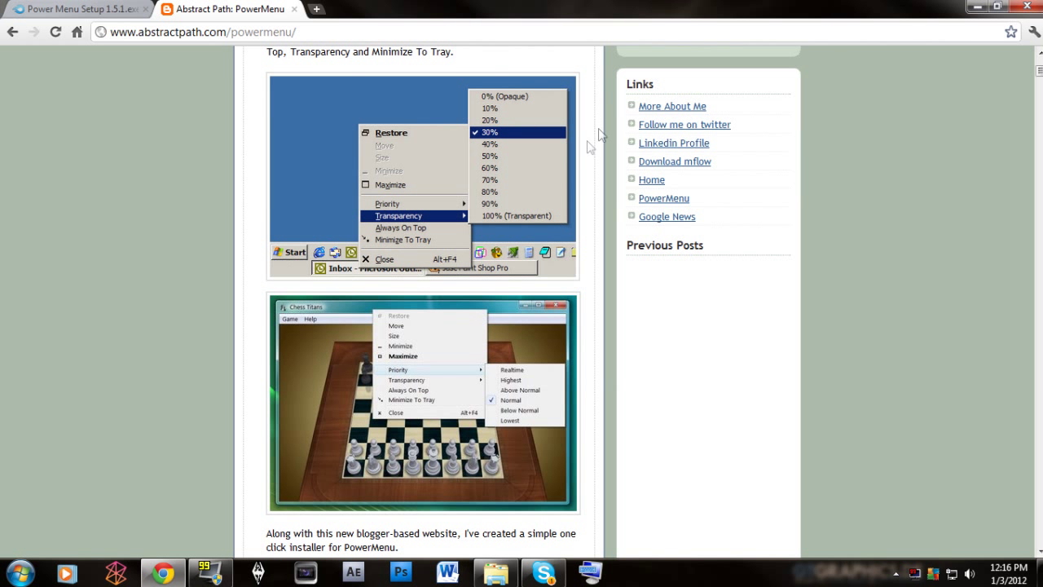
scroll(714, 310, "up", 1)
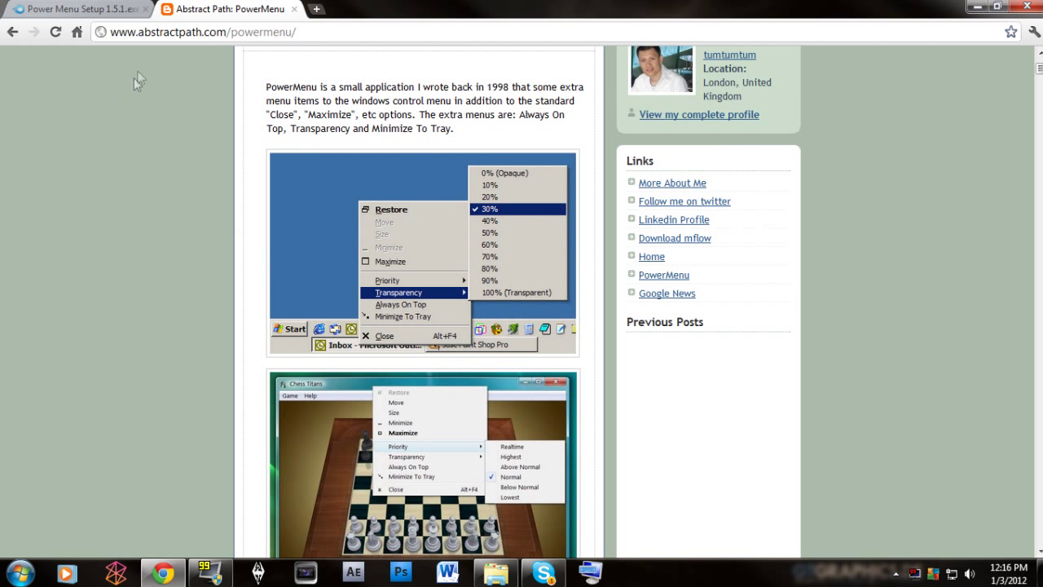
scroll(371, 237, "up", 2)
scroll(371, 237, "down", 4)
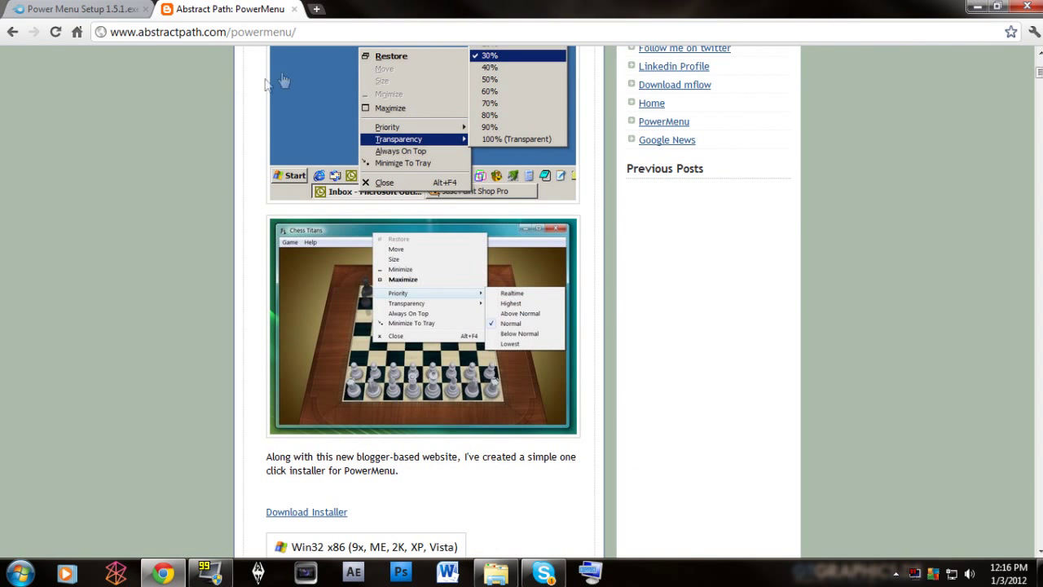
scroll(453, 141, "up", 3)
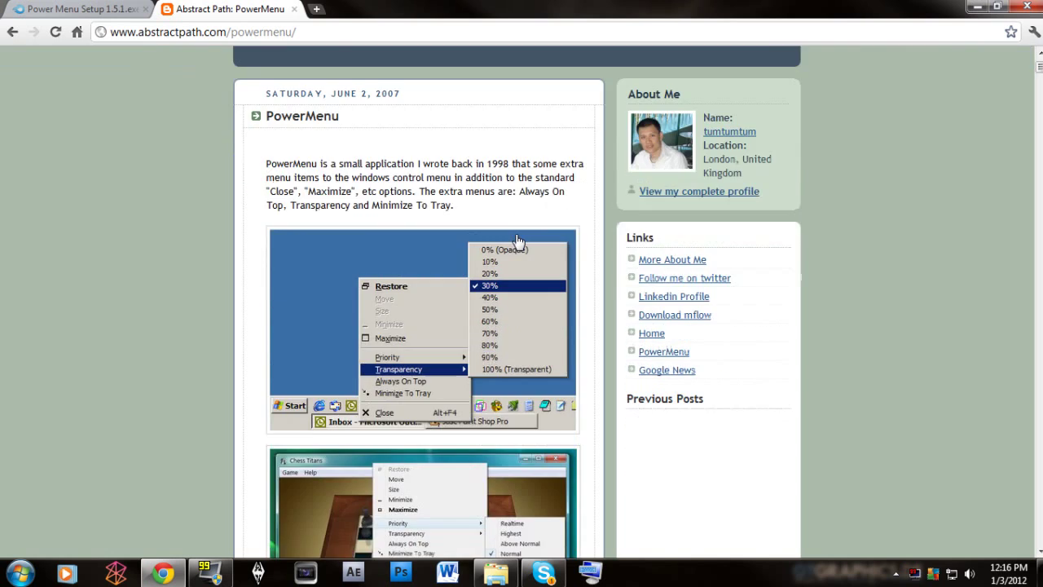
scroll(512, 310, "down", 1)
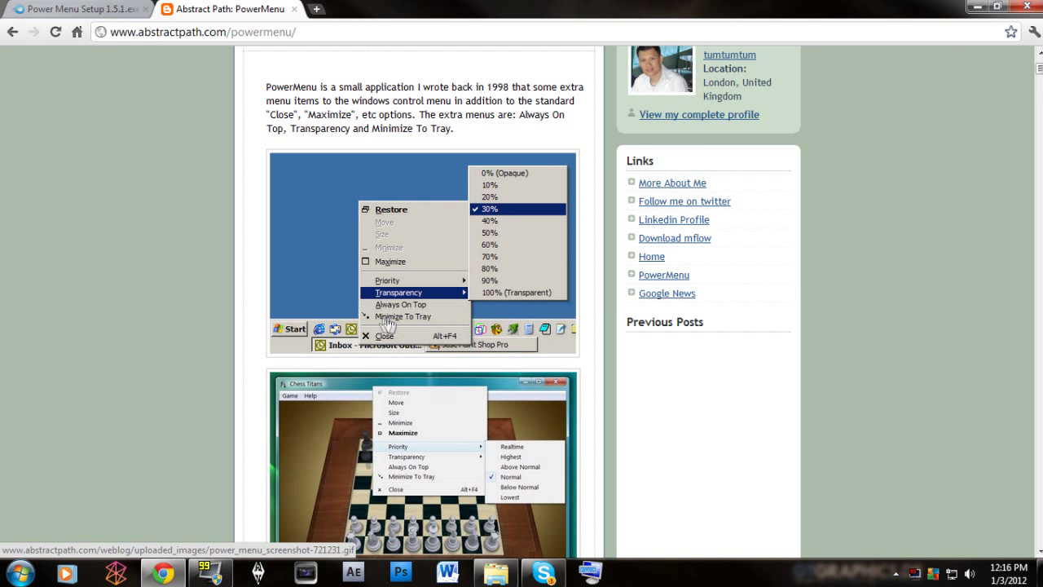
scroll(738, 432, "down", 2)
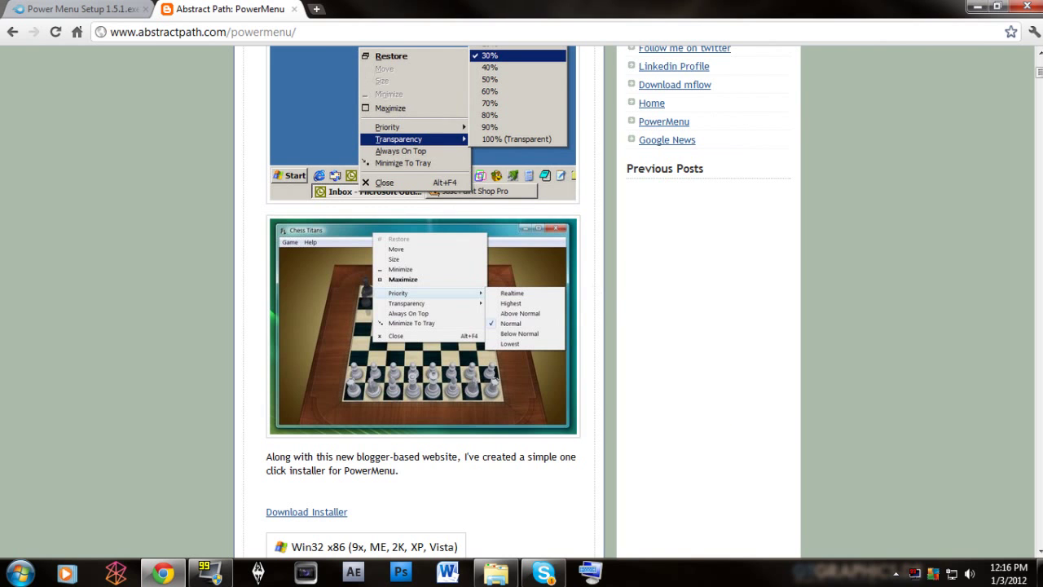
Close the Abstract Path page and start the Power Menu Setup 1.5.1.exe download on MediaFire
left_click(294, 9)
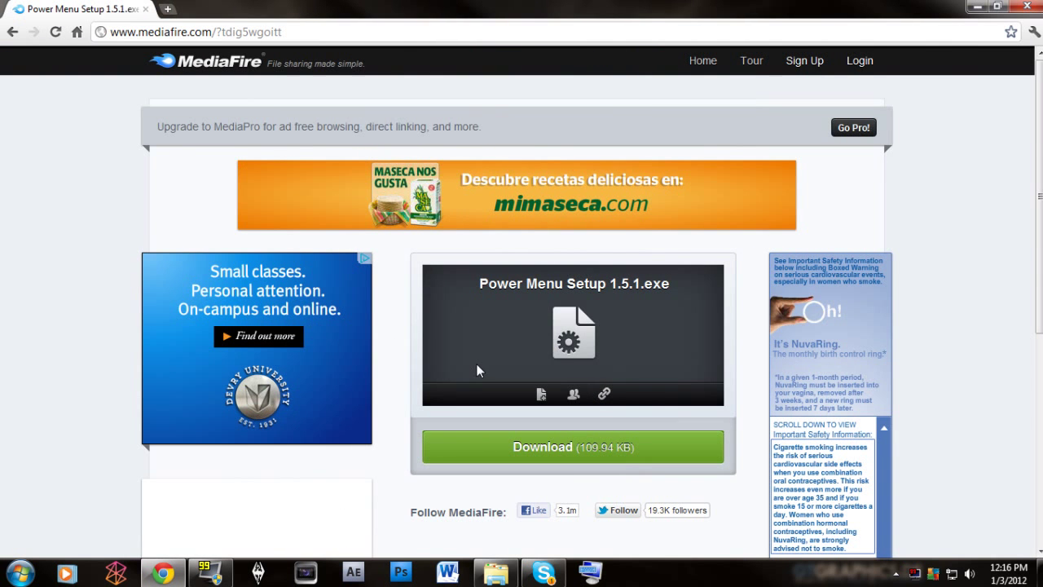
scroll(945, 191, "down", 2)
scroll(941, 191, "up", 2)
left_click(510, 447)
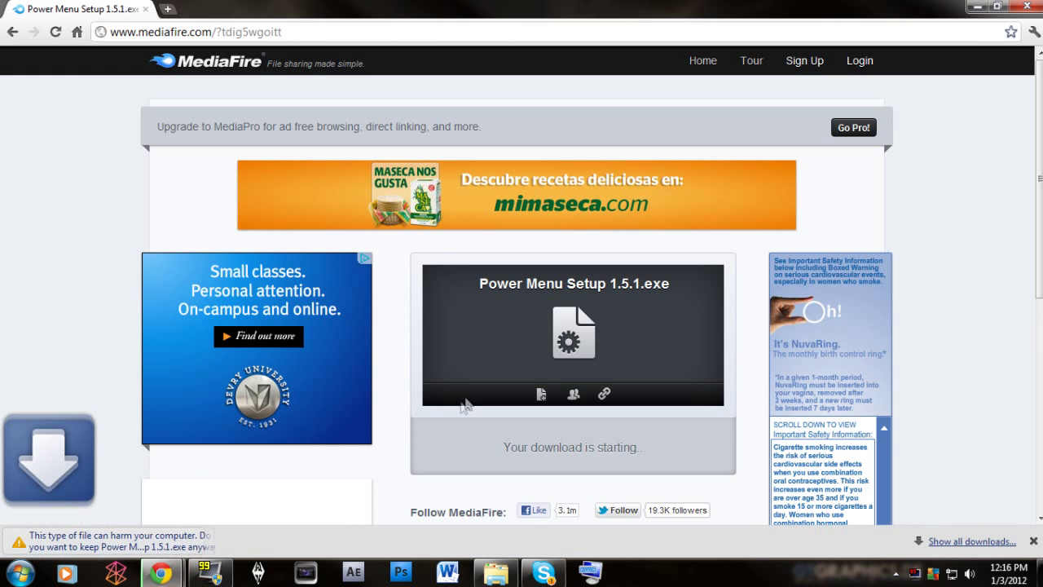
Dismiss the popup window and keep the file despite Chrome's harmful-file warning
double_click(495, 6)
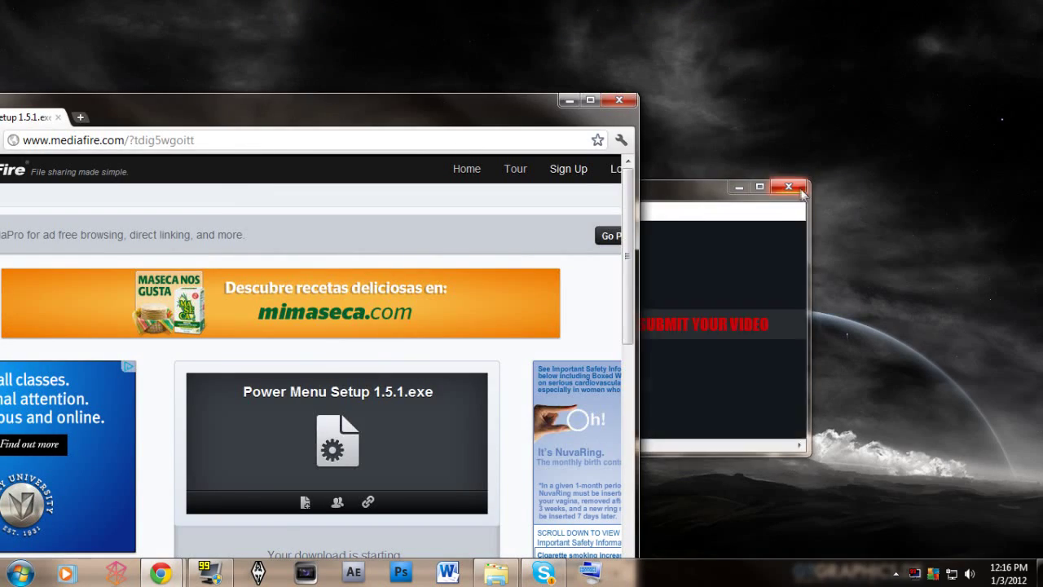
left_click(800, 189)
double_click(438, 99)
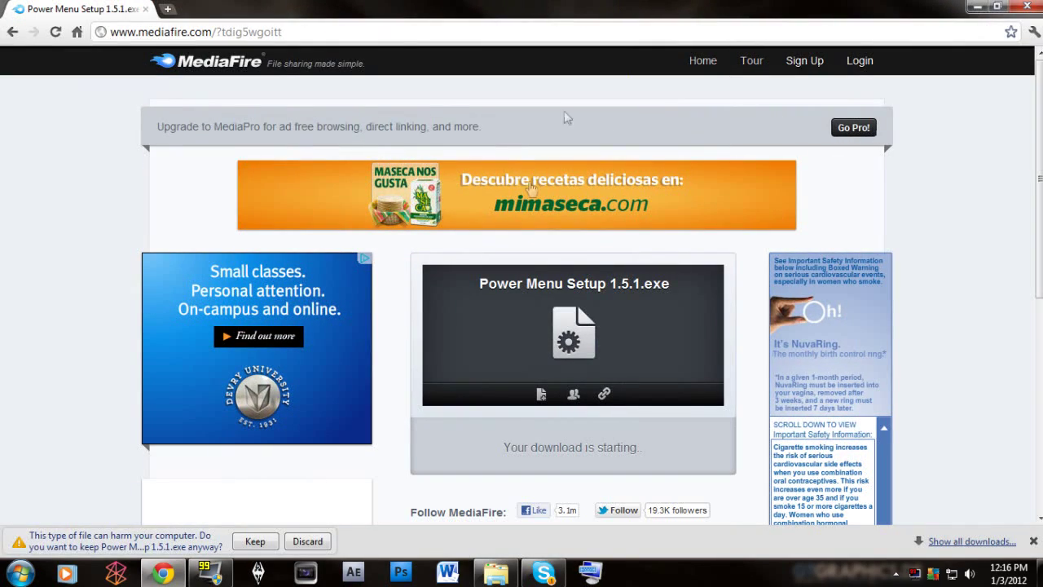
left_click(255, 541)
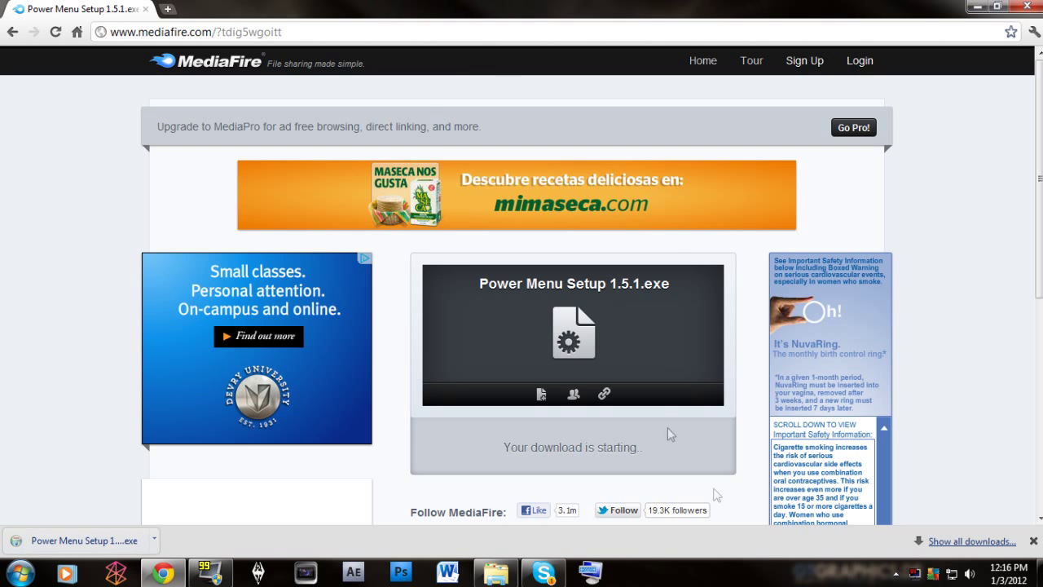
Open a new Windows Explorer window and navigate to K:\JUNK\POWER_min
left_click_drag(668, 21, 314, 35)
right_click(496, 573)
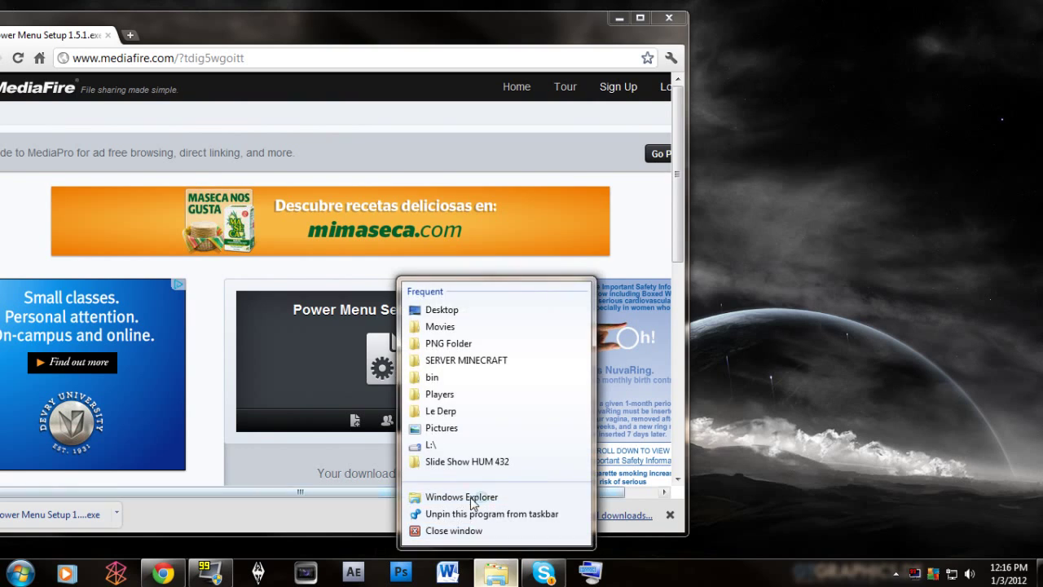
left_click(461, 497)
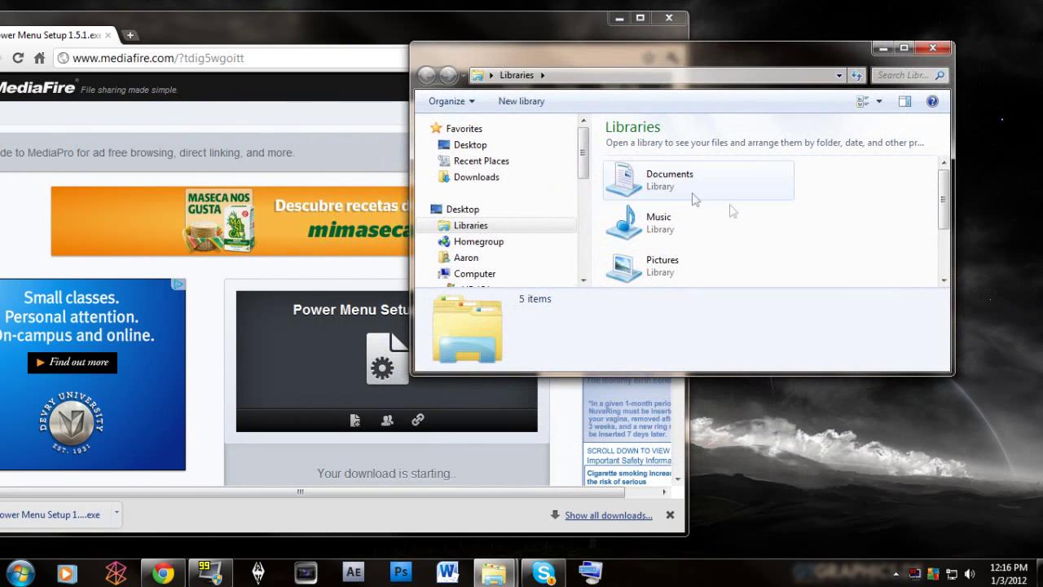
scroll(570, 216, "down", 4)
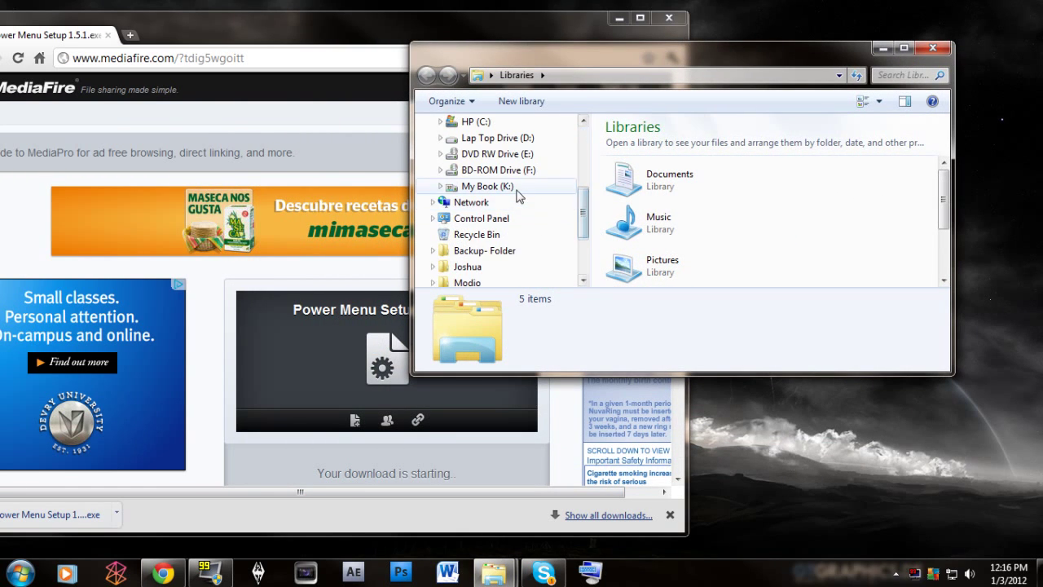
left_click(489, 186)
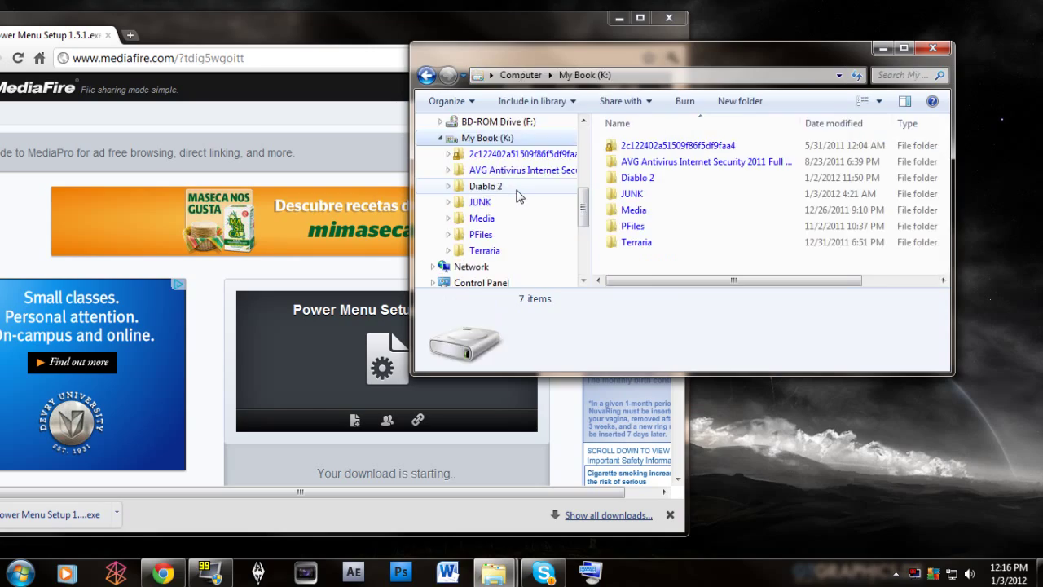
double_click(643, 200)
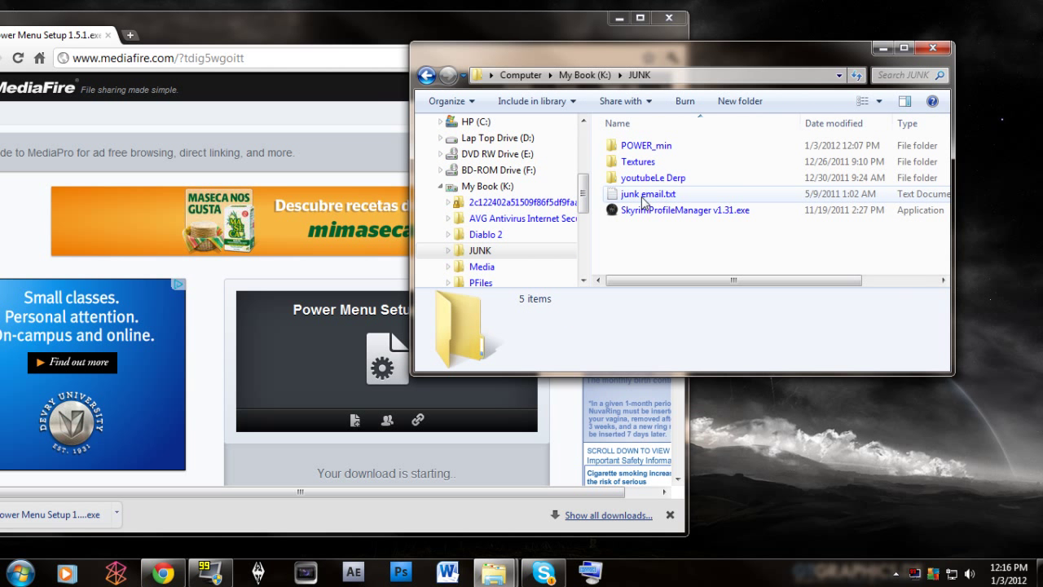
double_click(646, 148)
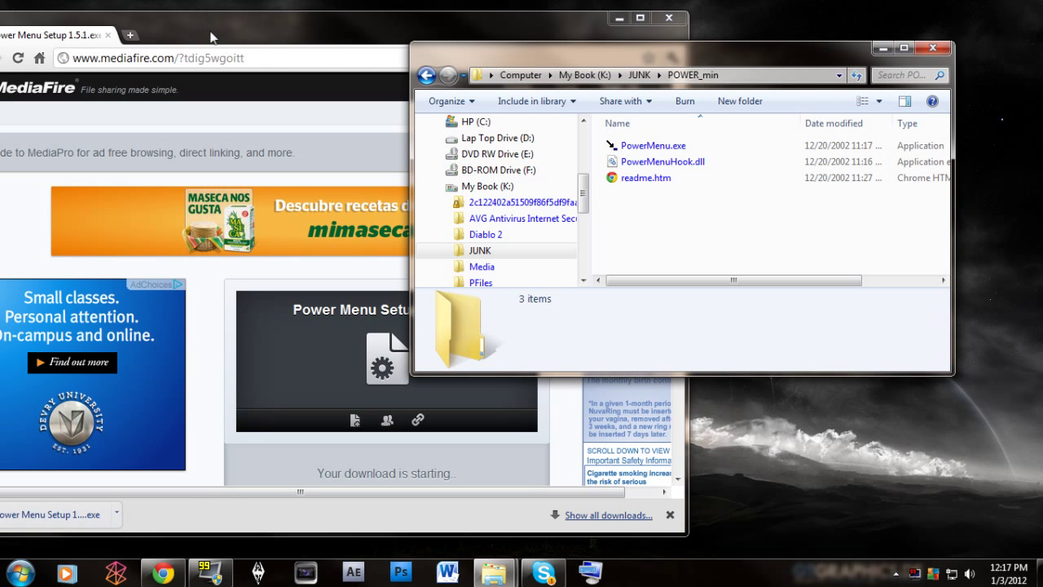
Bring the POWER_min window to the front and hide Chrome's downloads bar
left_click_drag(214, 37, 255, 40)
left_click(737, 57)
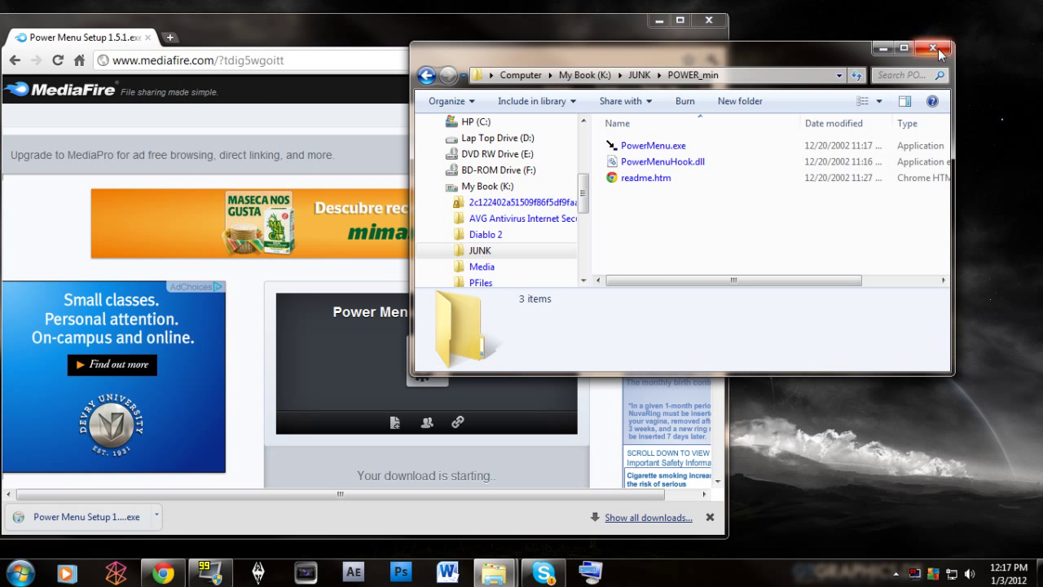
left_click(710, 517)
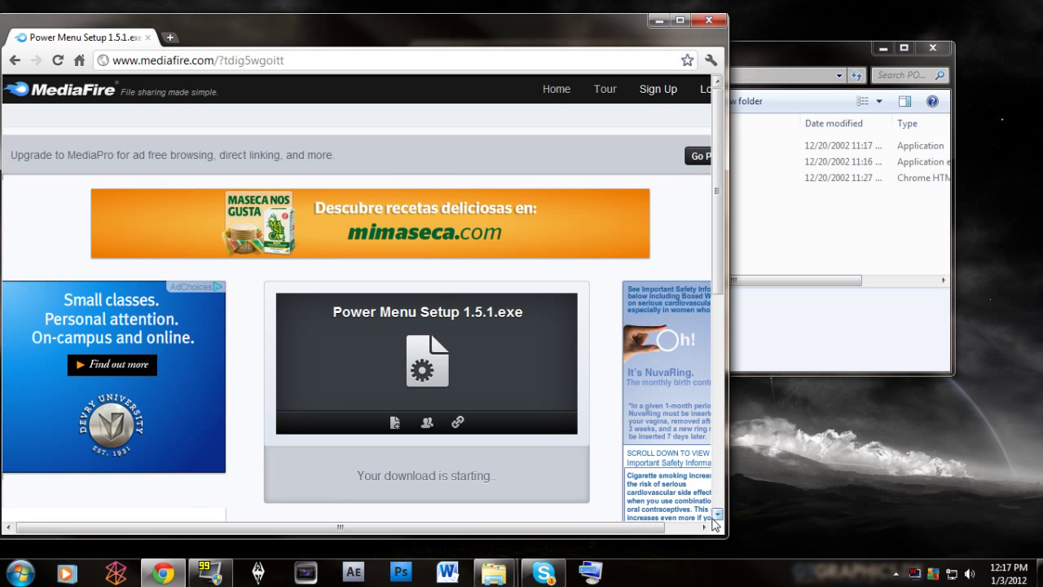
Close Chrome, run PowerMenu.exe, confirm its tray icon, then close the POWER_min window
left_click(700, 29)
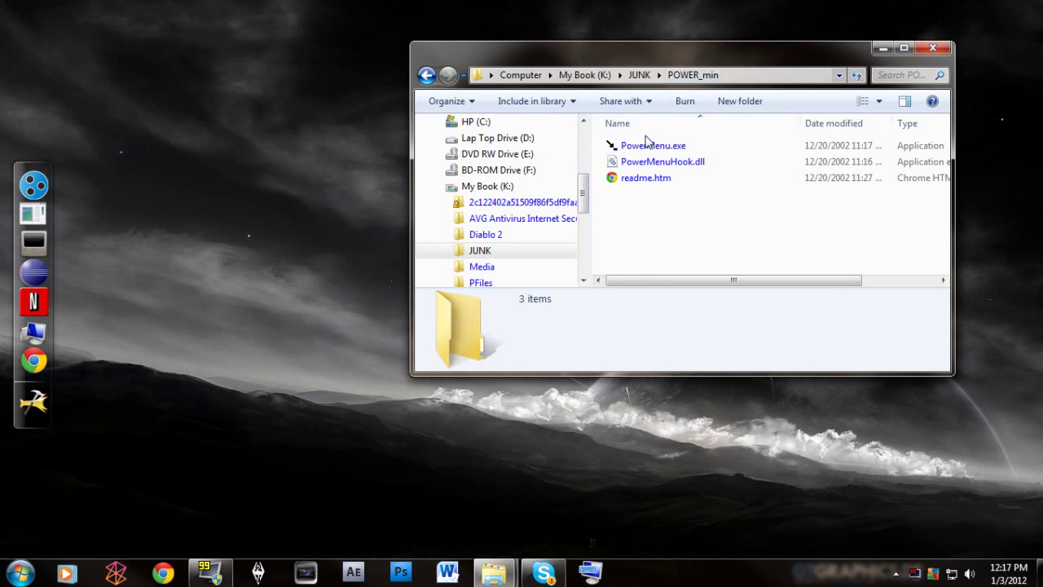
left_click(896, 575)
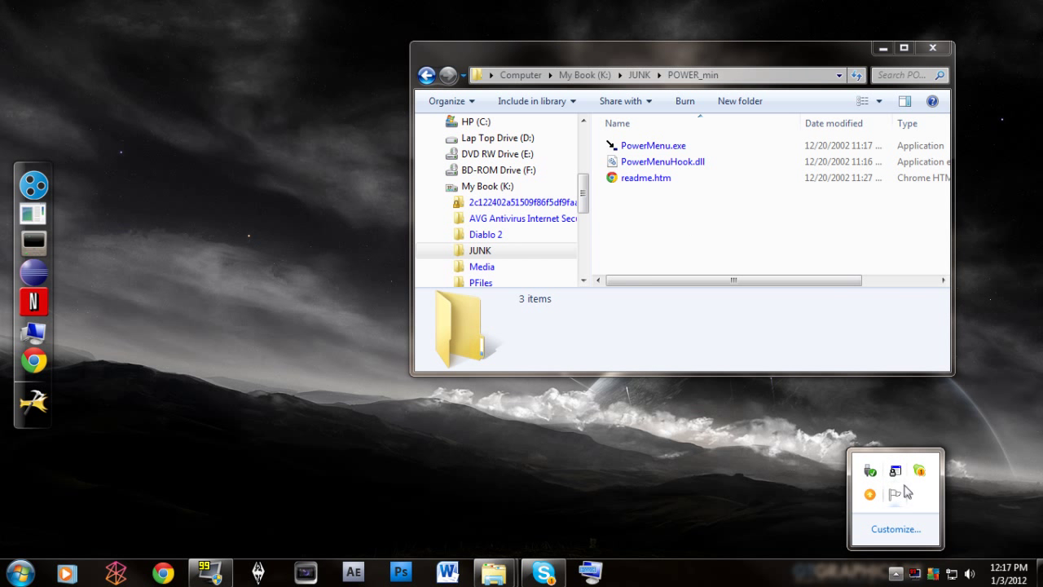
left_click(664, 146)
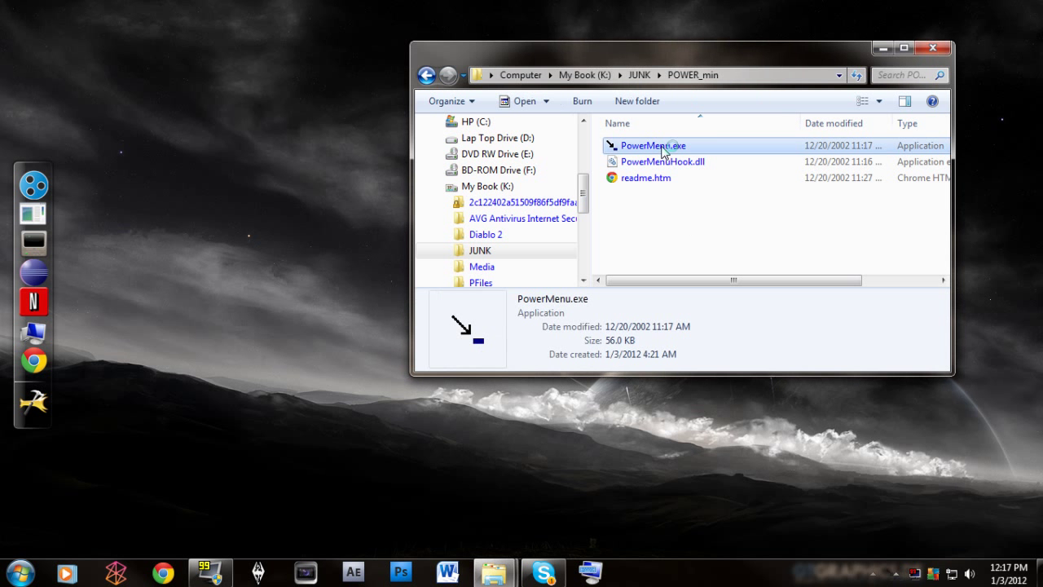
left_click(896, 573)
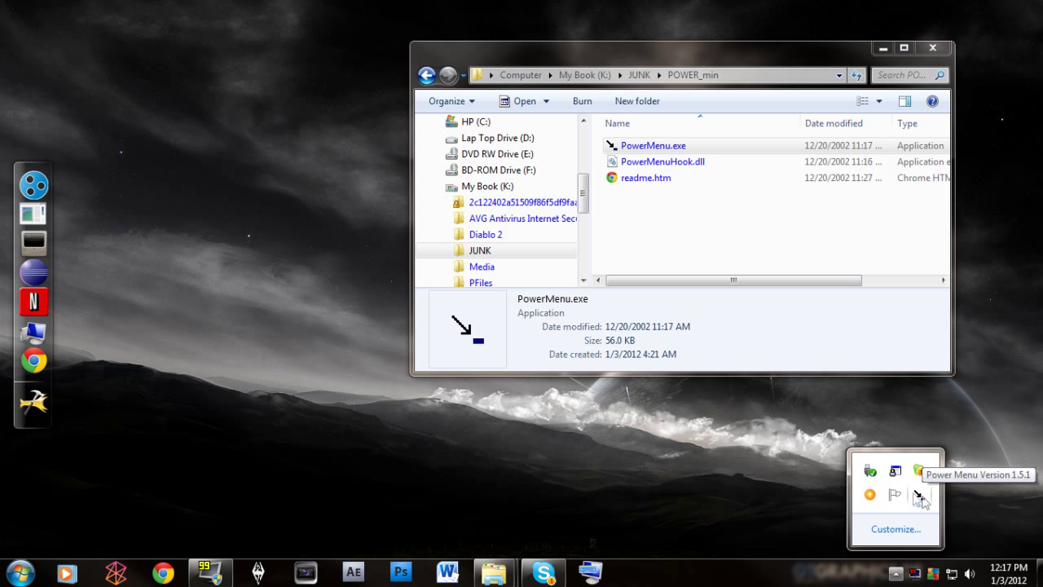
left_click(929, 49)
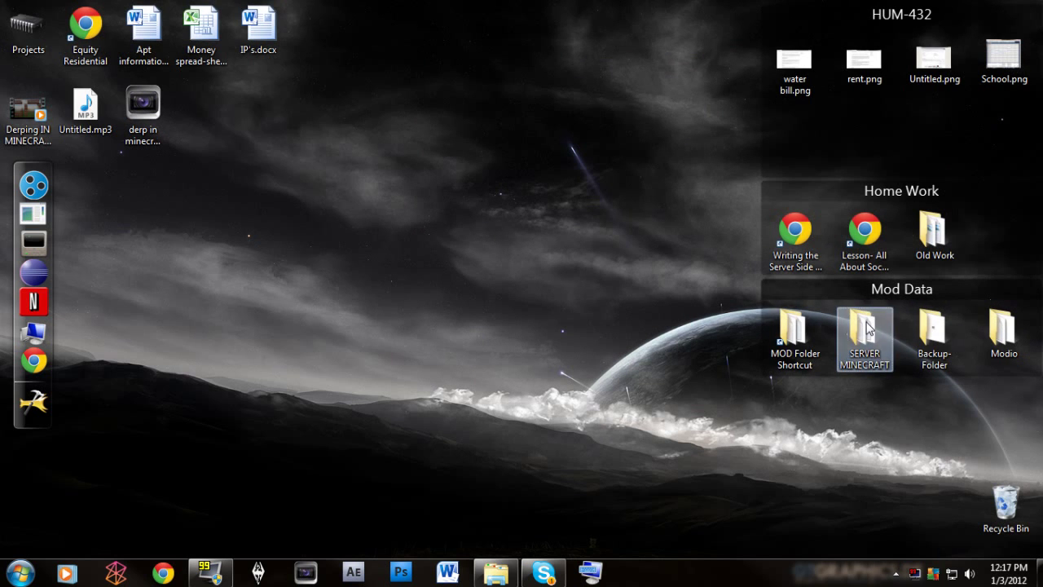
Open the SERVER MINECRAFT desktop folder, enlarge its window, and run guilauncher.bat
double_click(865, 329)
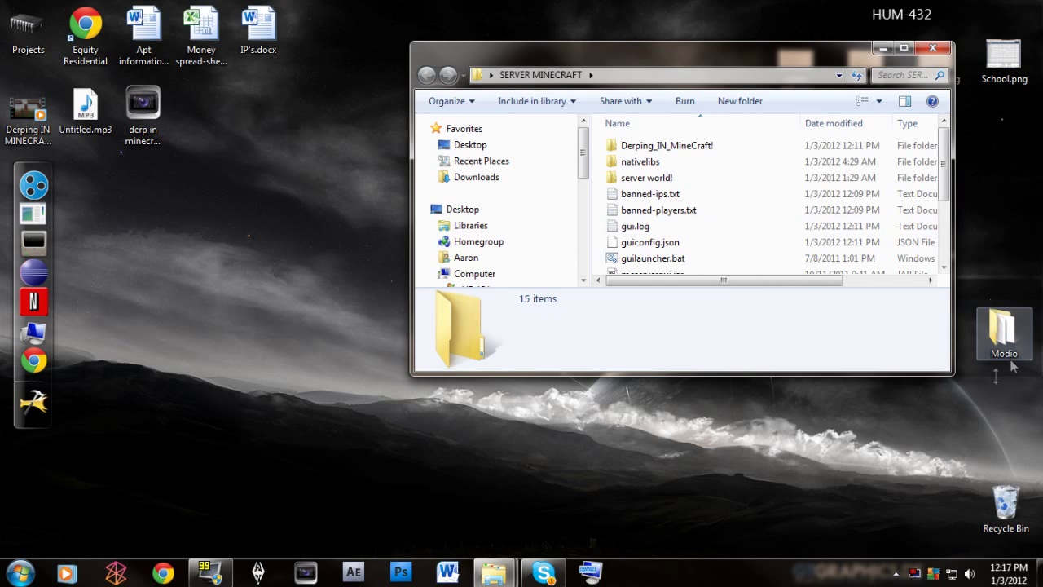
left_click_drag(953, 374, 984, 515)
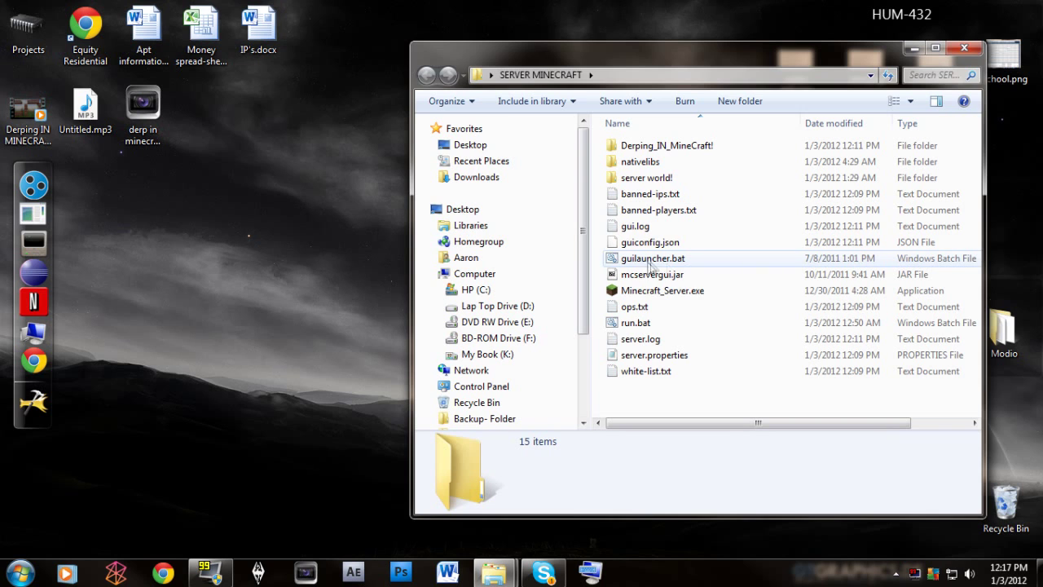
double_click(652, 259)
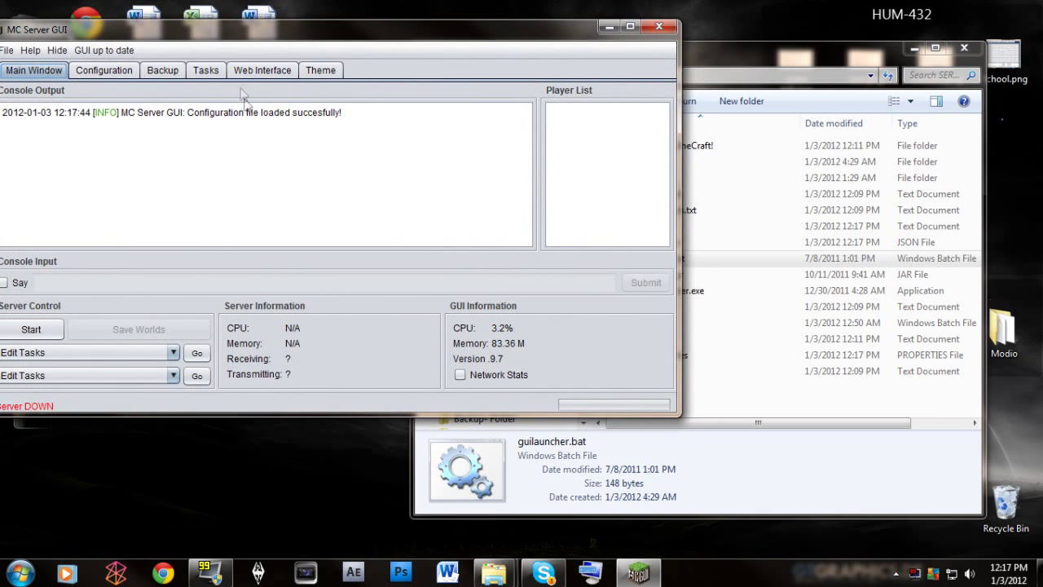
Save the settings on the Configuration tab, then start the server
left_click(124, 74)
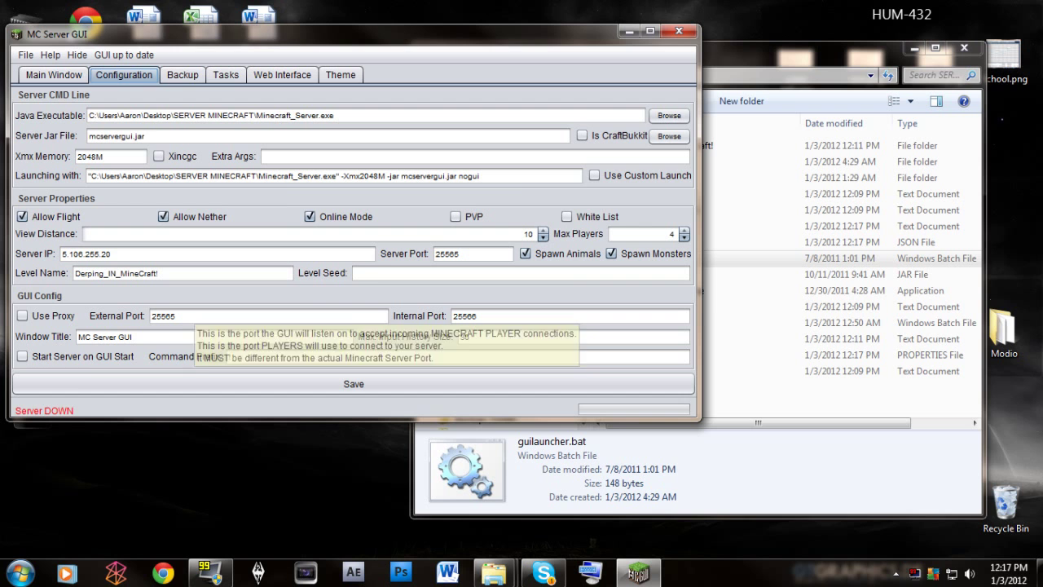
left_click(35, 389)
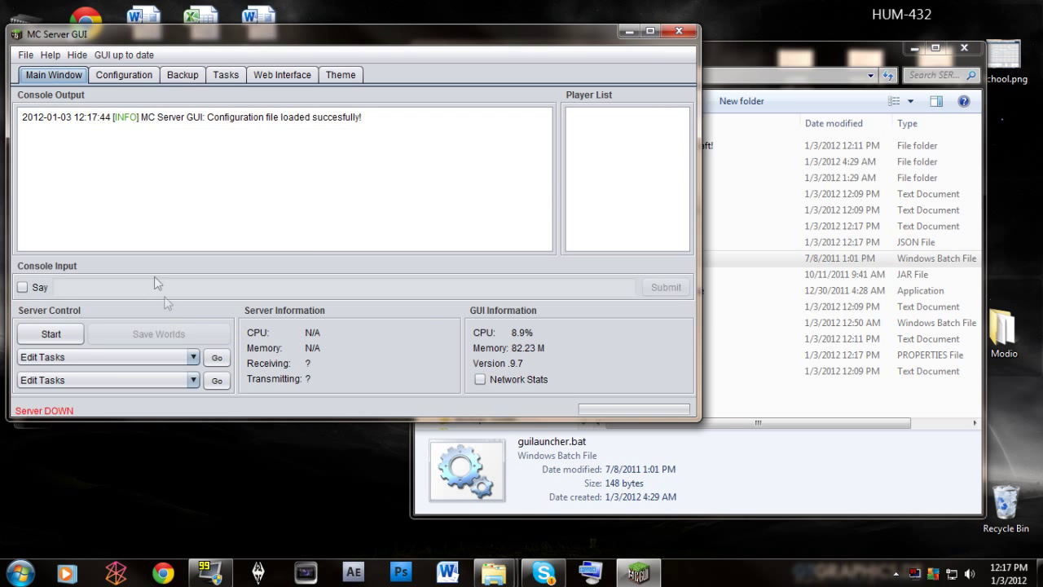
left_click(66, 334)
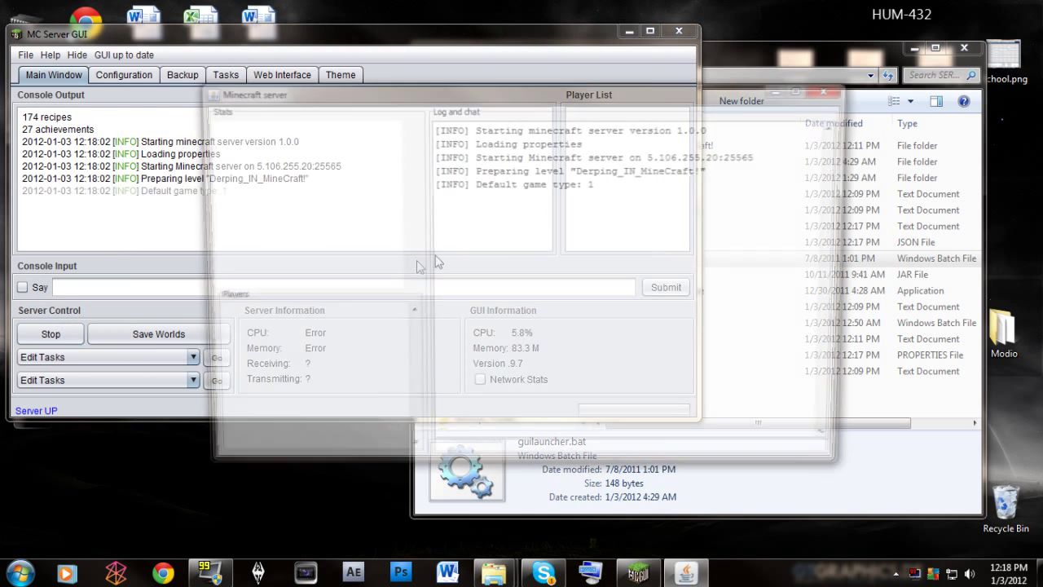
Hide the MC Server GUI into the system tray
left_click_drag(547, 95, 364, 58)
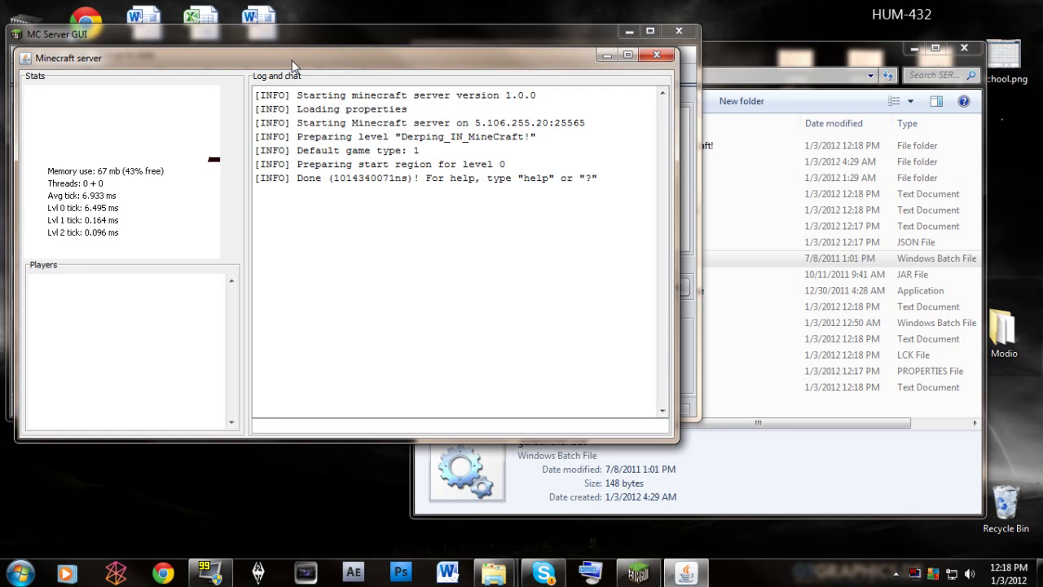
left_click_drag(293, 65, 318, 114)
left_click(312, 46)
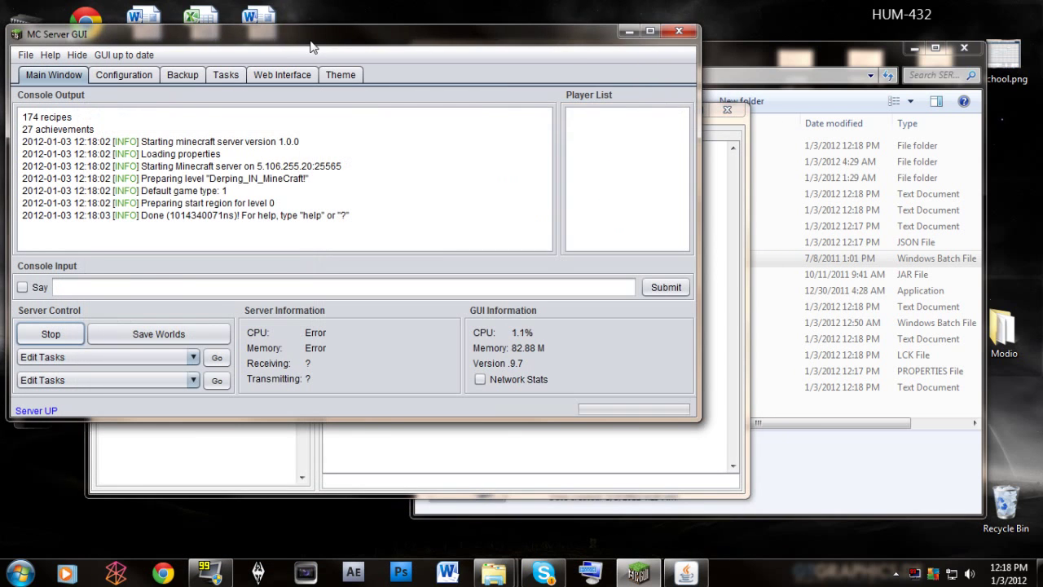
left_click(77, 56)
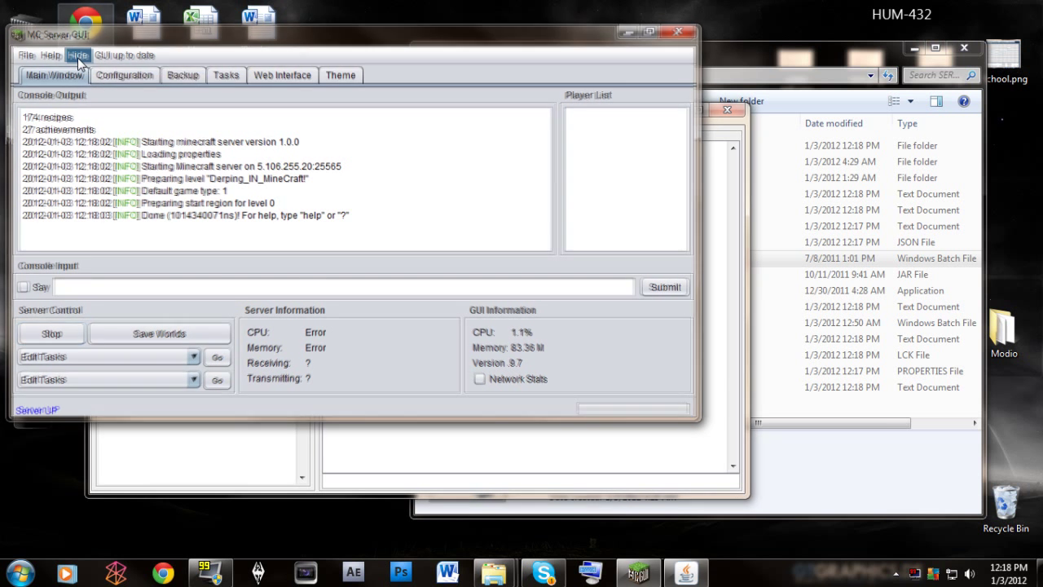
left_click(895, 573)
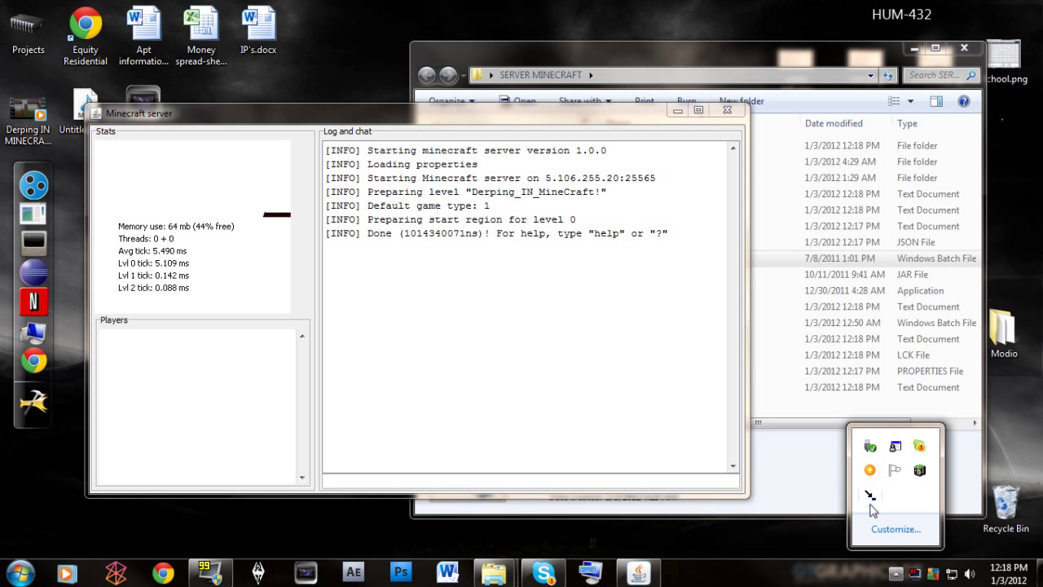
Send the Minecraft server window to the tray with PowerMenu's Minimize To Tray
right_click(328, 117)
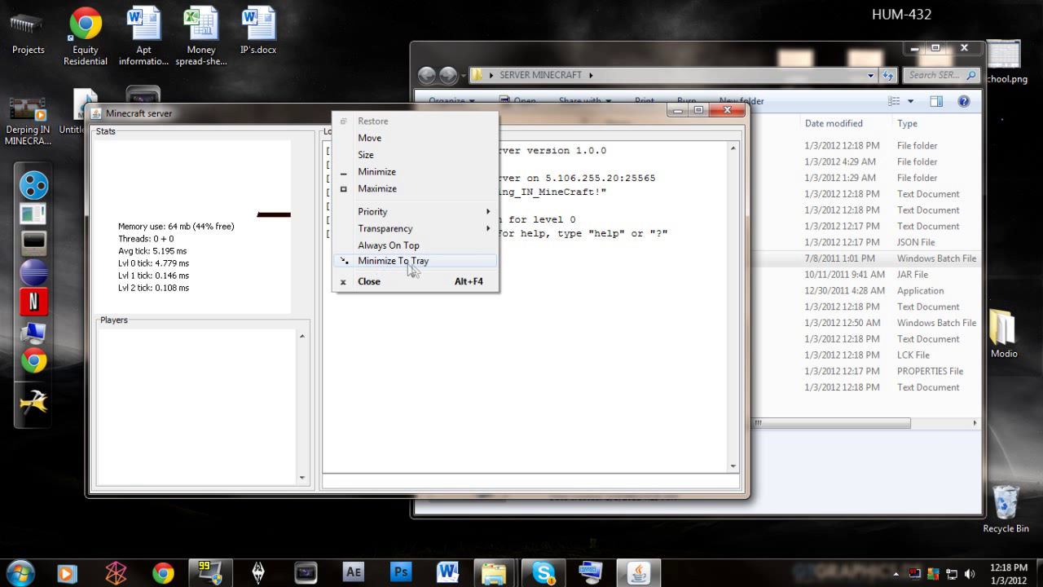
right_click(320, 120)
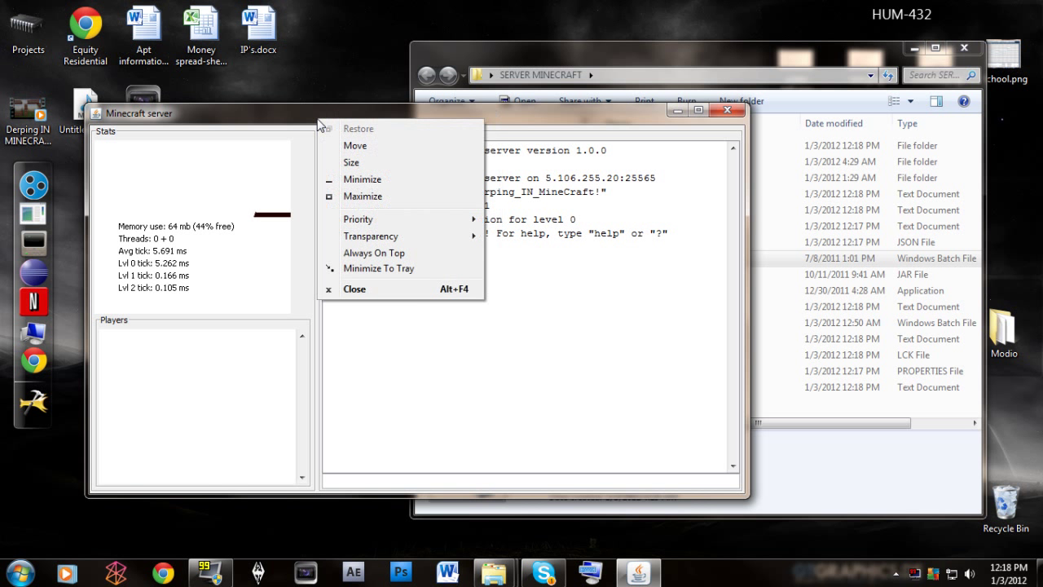
right_click(249, 114)
right_click(525, 120)
right_click(410, 105)
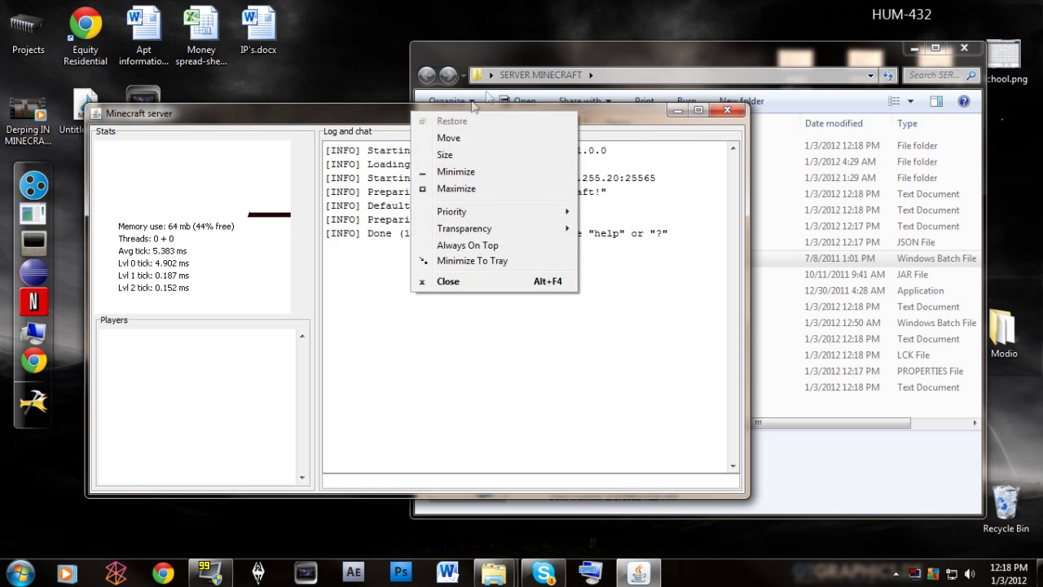
right_click(526, 62)
left_click(244, 113)
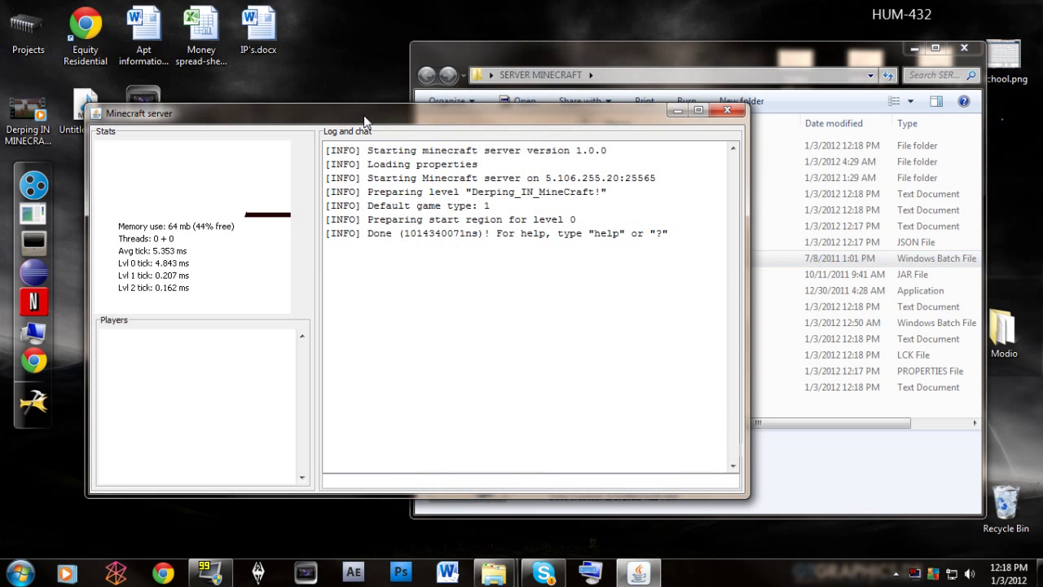
right_click(364, 115)
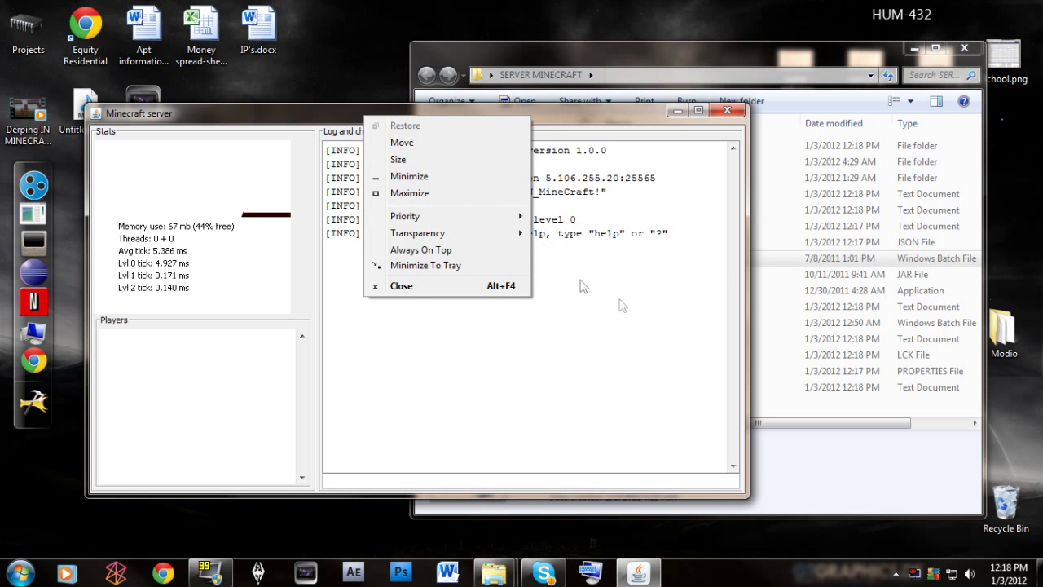
left_click(423, 269)
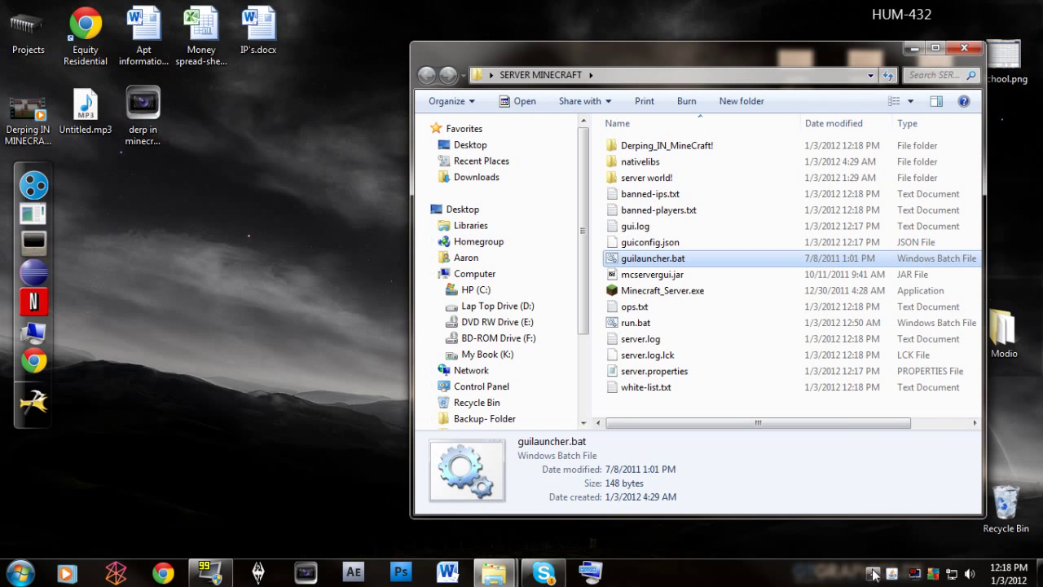
left_click(872, 574)
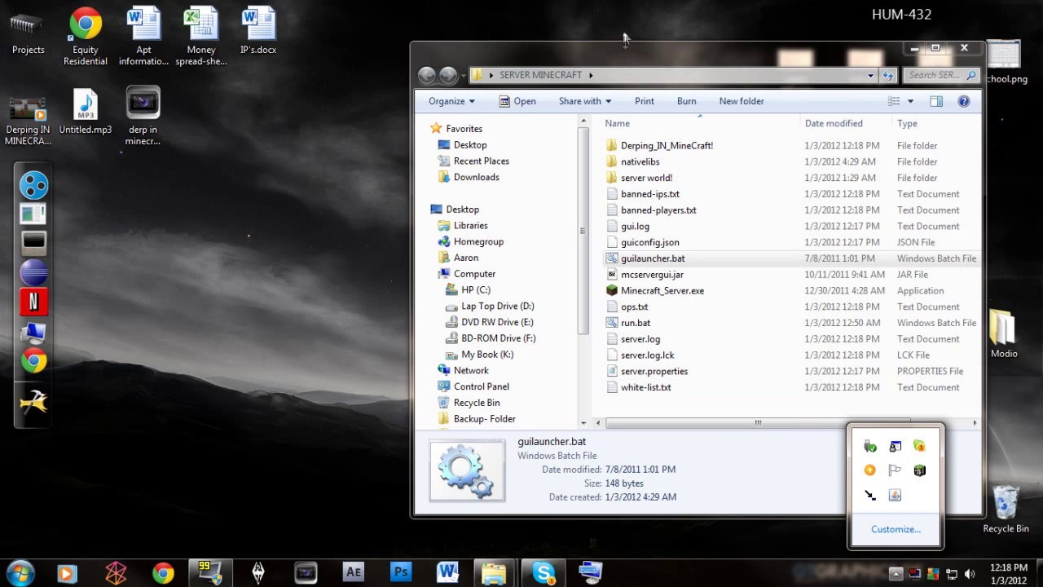
Close the SERVER MINECRAFT folder, launch Minecraft from Game Short Cuts, and log in
left_click_drag(629, 58, 421, 16)
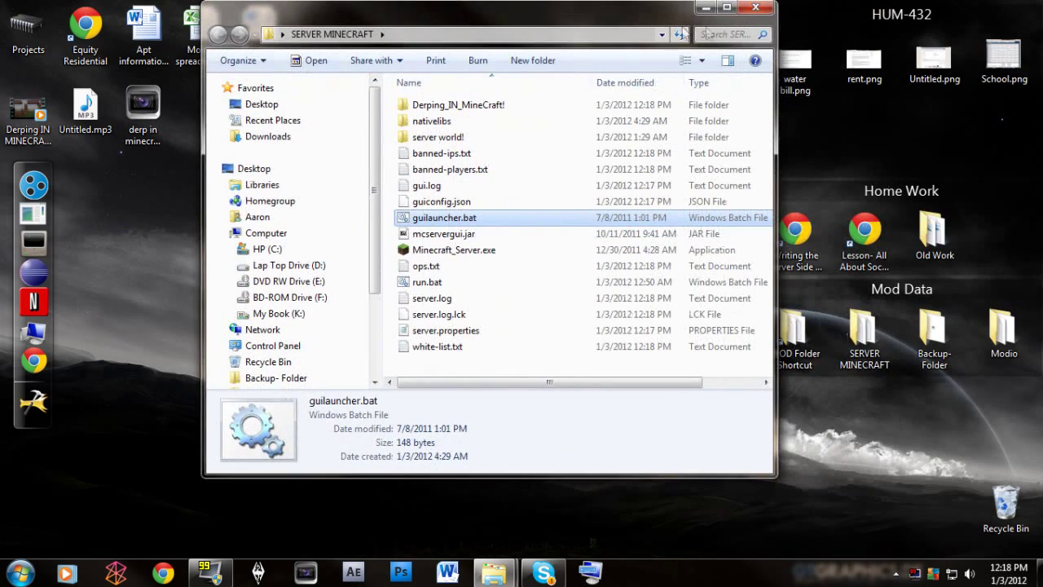
left_click(754, 9)
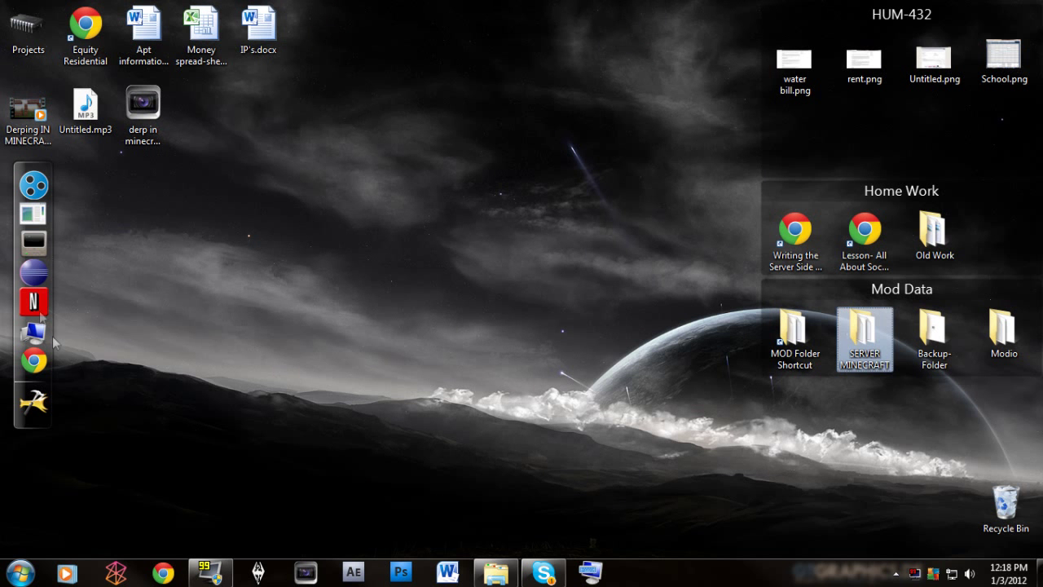
left_click(50, 243)
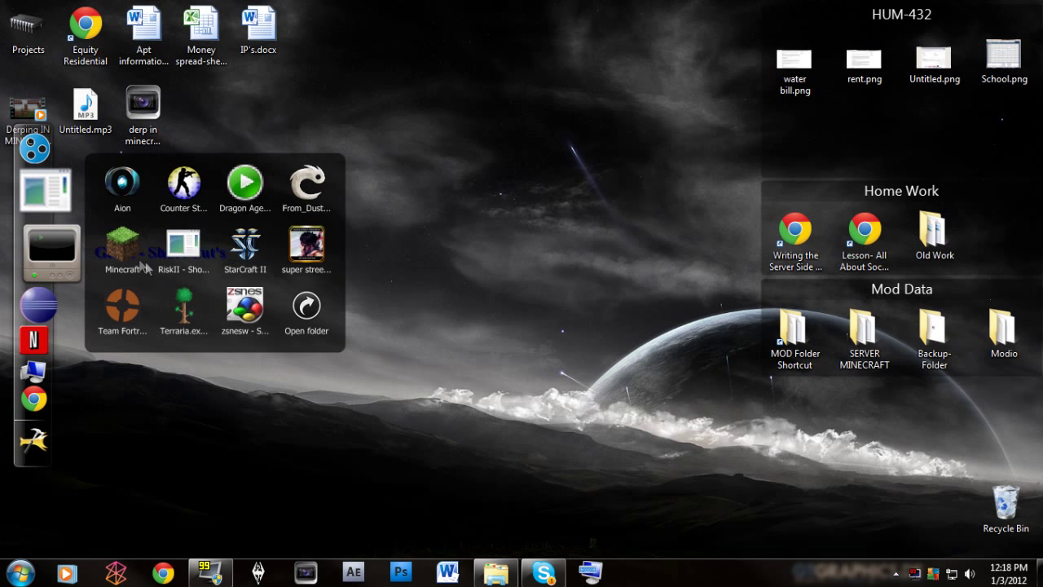
left_click(131, 250)
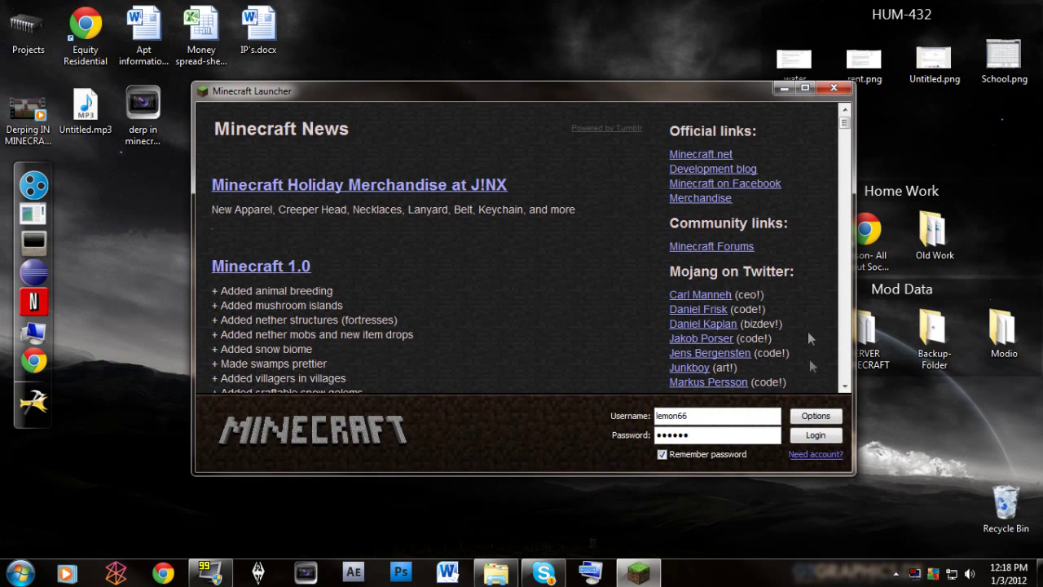
left_click(816, 436)
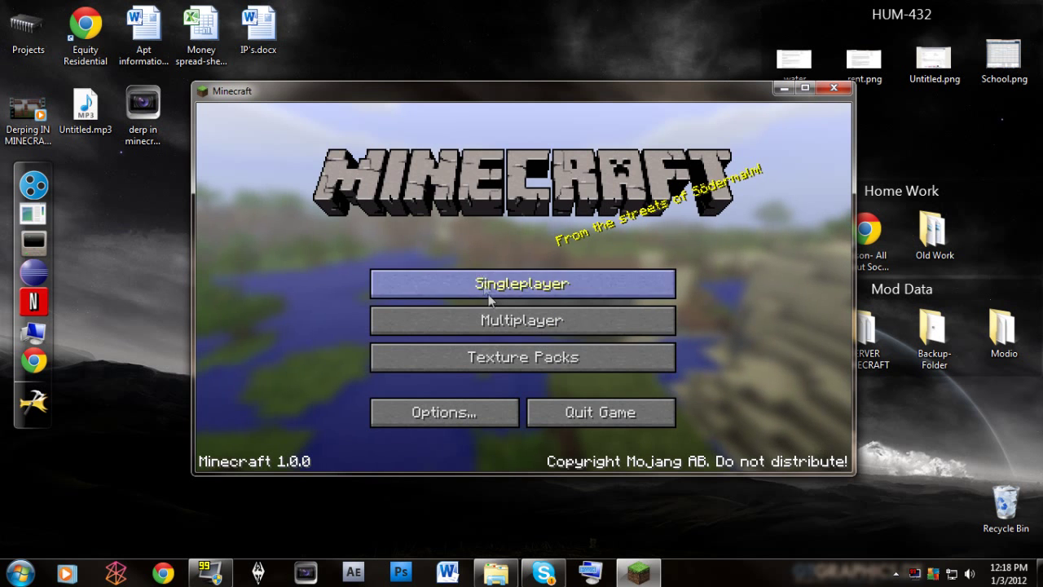
Join My SERVER from the multiplayer list, fly toward the stone temple, then disconnect
left_click(499, 317)
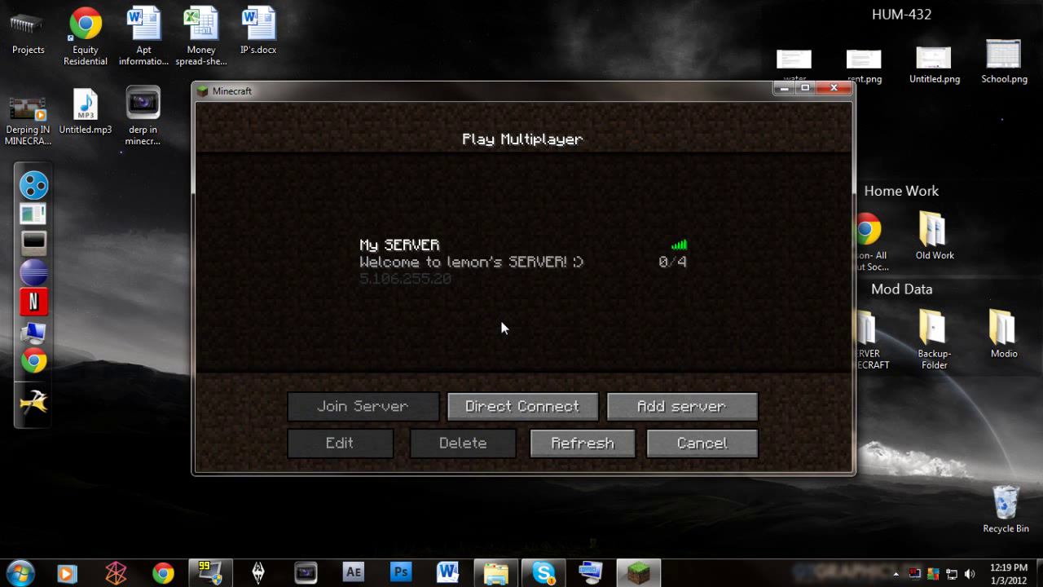
double_click(465, 267)
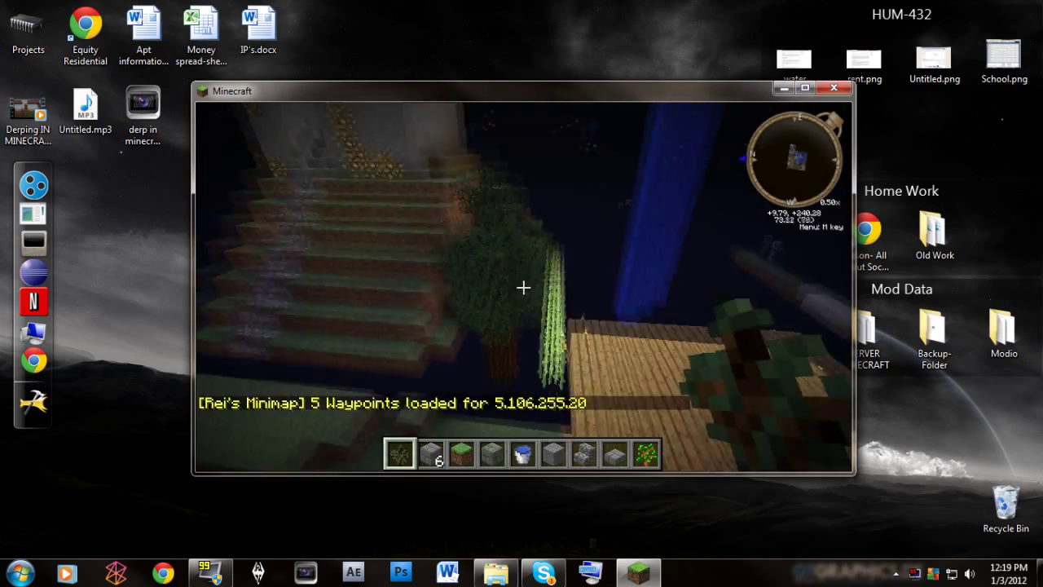
key("space")
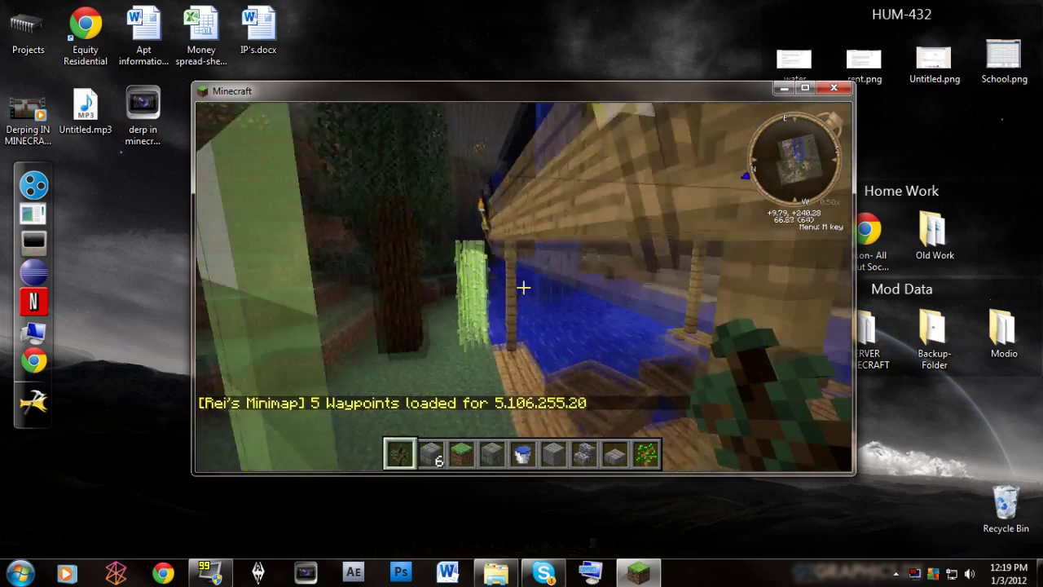
key("space")
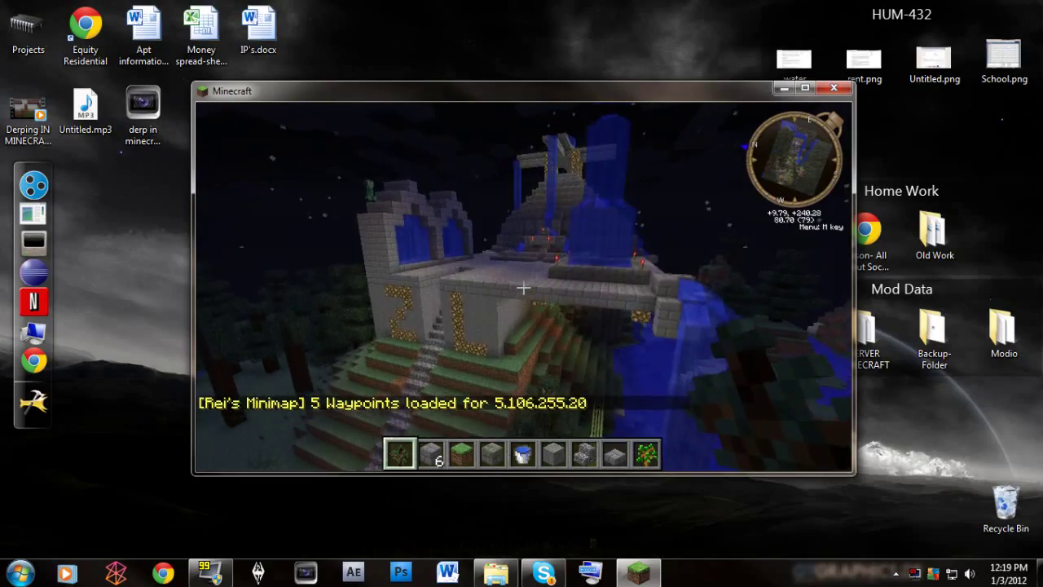
key("w")
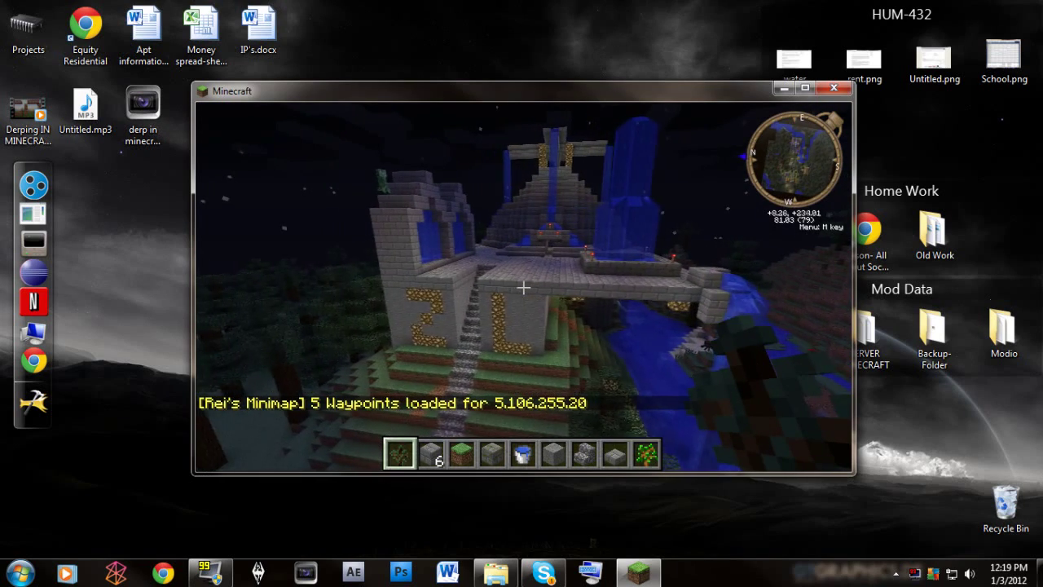
key("Escape")
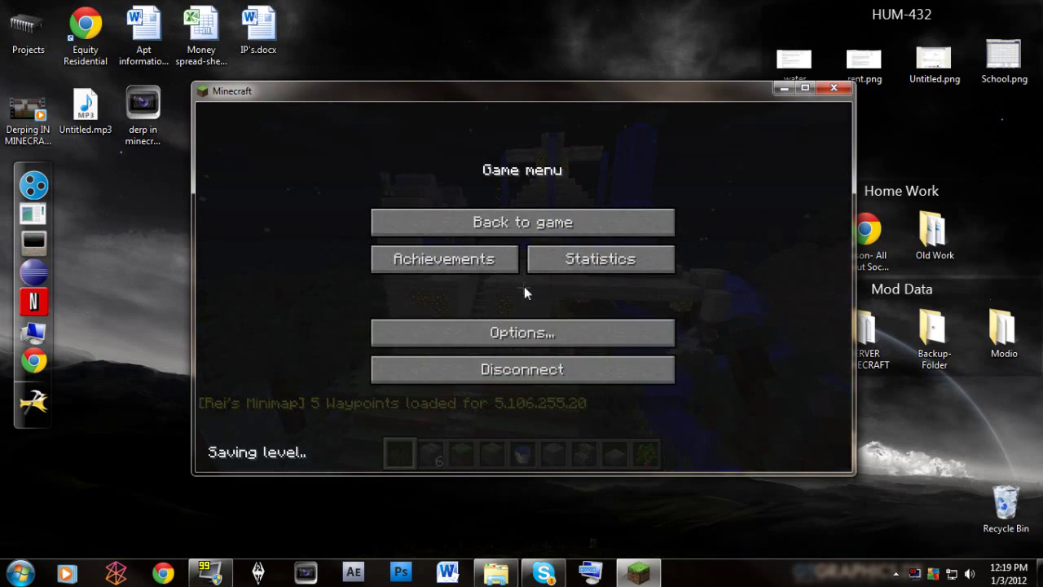
left_click(534, 367)
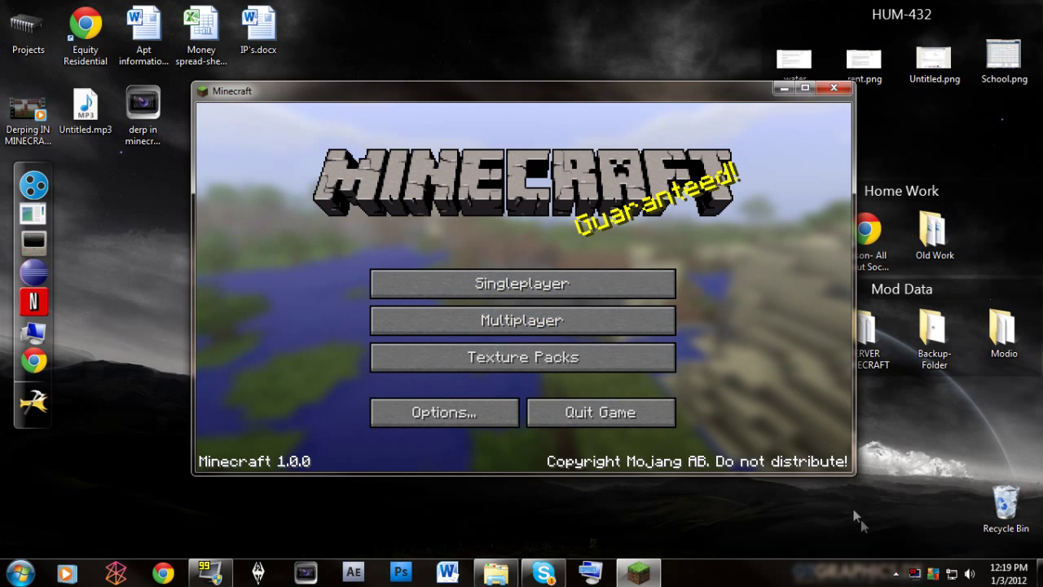
Restore the server window from the tray, enter 'stop', then recheck the multiplayer list
left_click(896, 573)
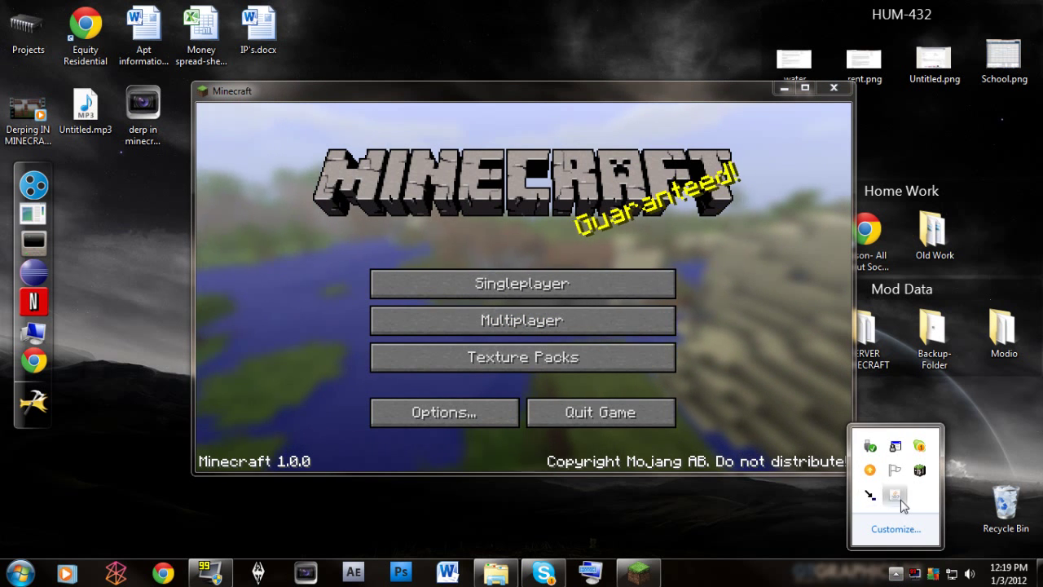
left_click(870, 495)
type("stop")
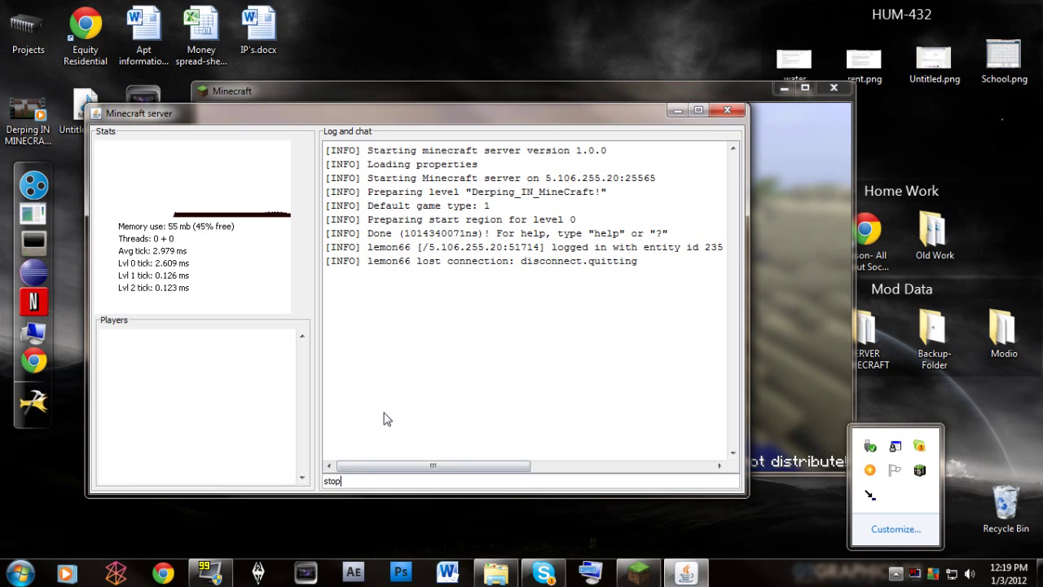
key("Return")
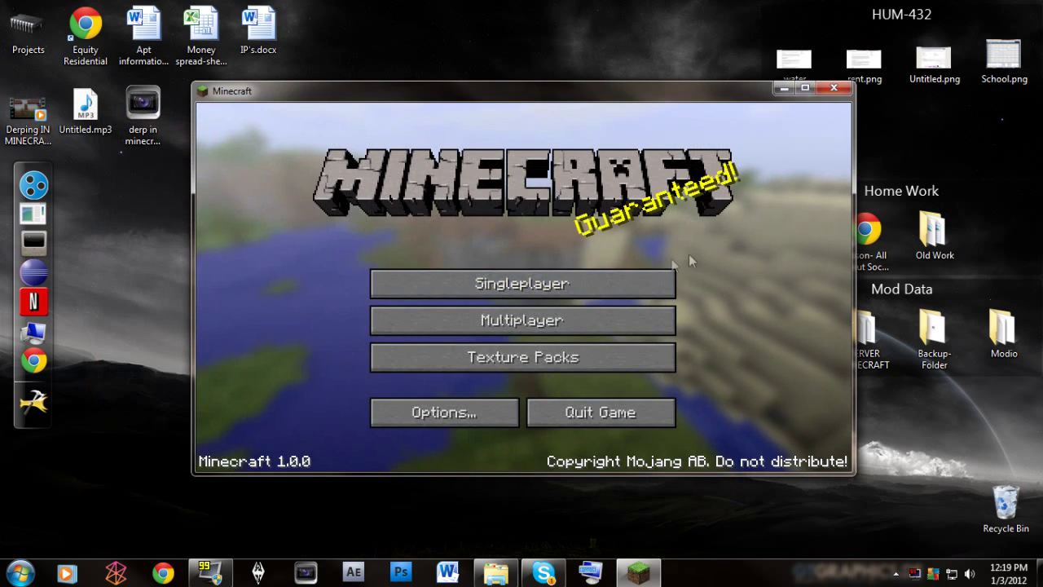
left_click(567, 323)
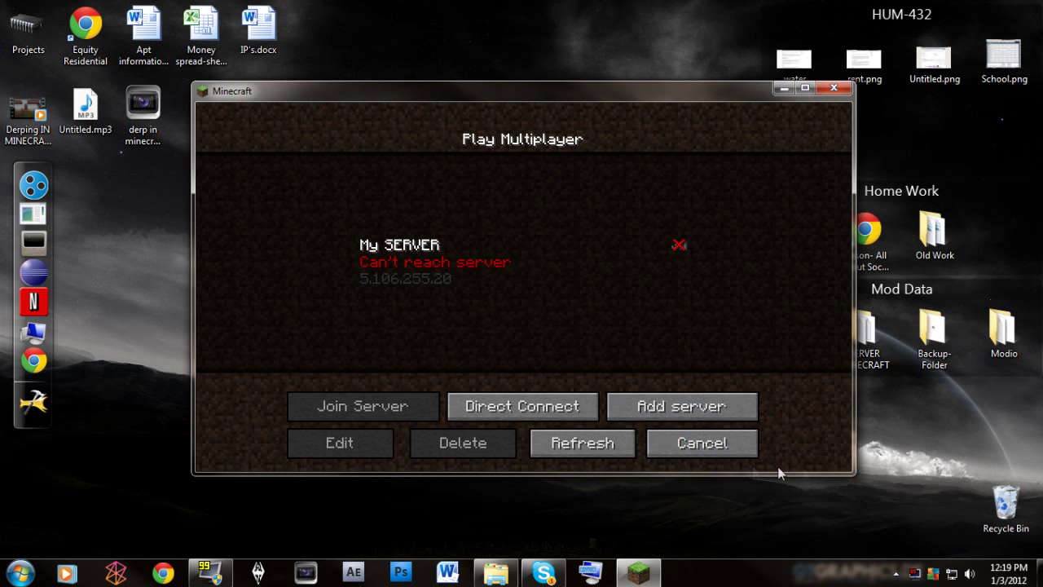
left_click(895, 572)
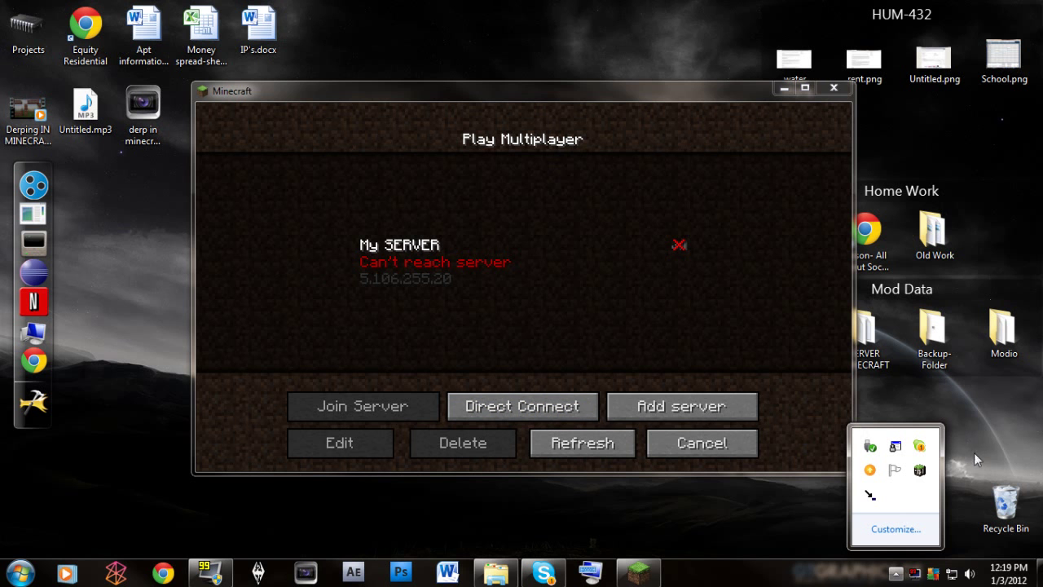
Restart the Minecraft server from MC Server GUI with Stop, then Start
left_click(919, 470)
left_click(69, 334)
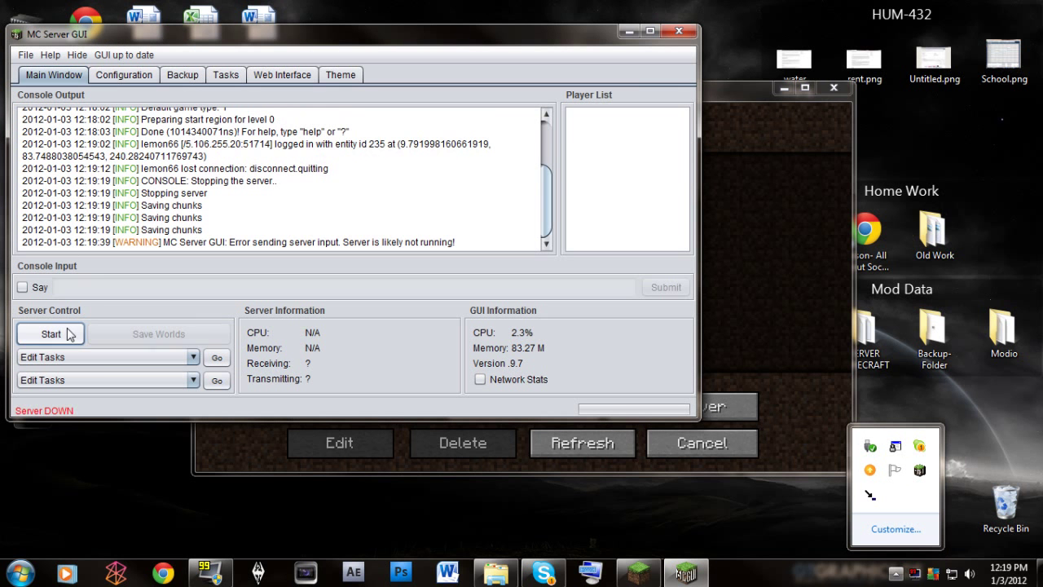
left_click(69, 334)
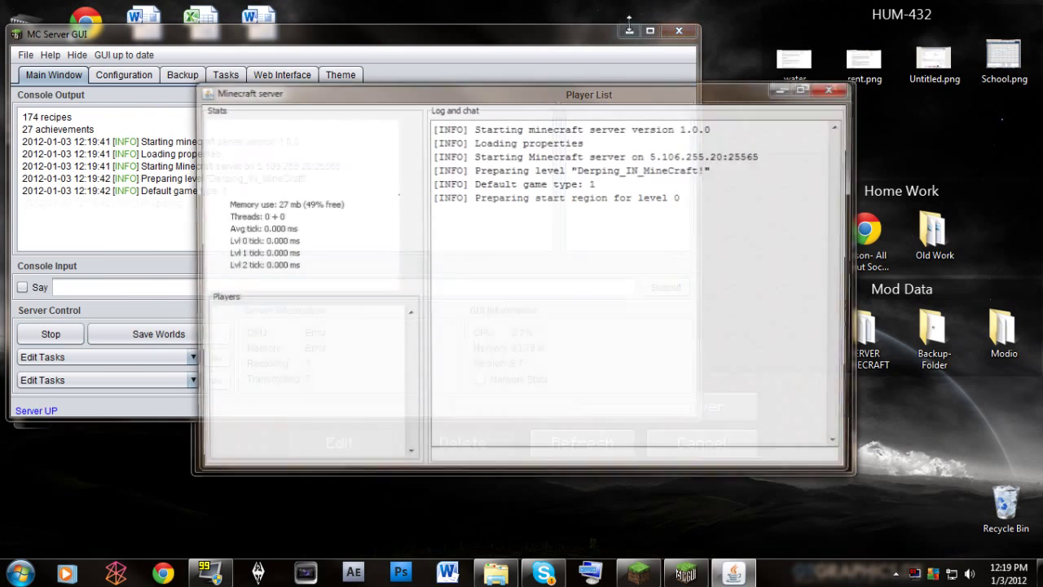
Hide the control window and send the server window to the system tray with Minimize To Tray
left_click(77, 54)
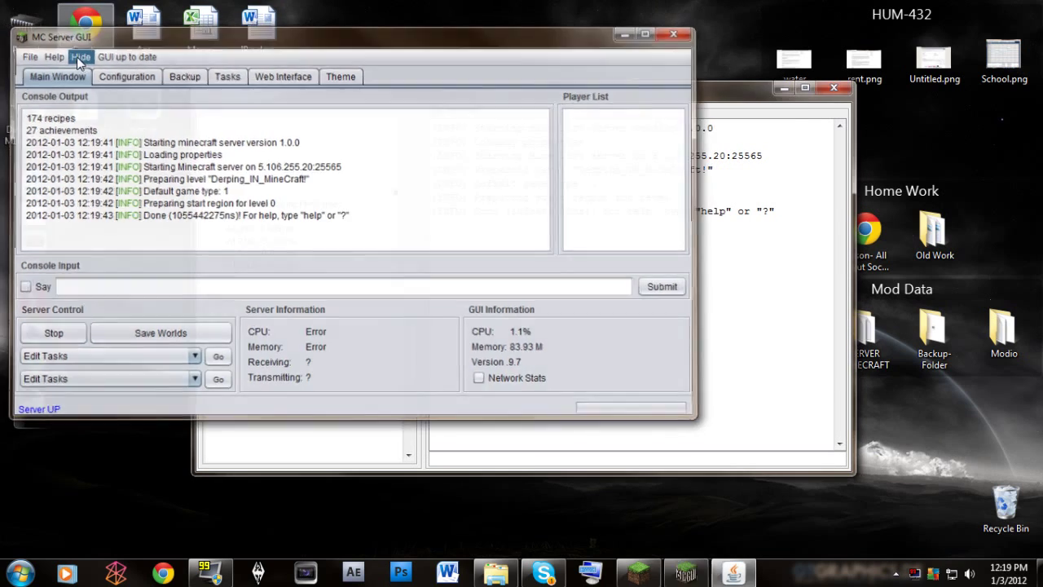
right_click(620, 101)
left_click(671, 250)
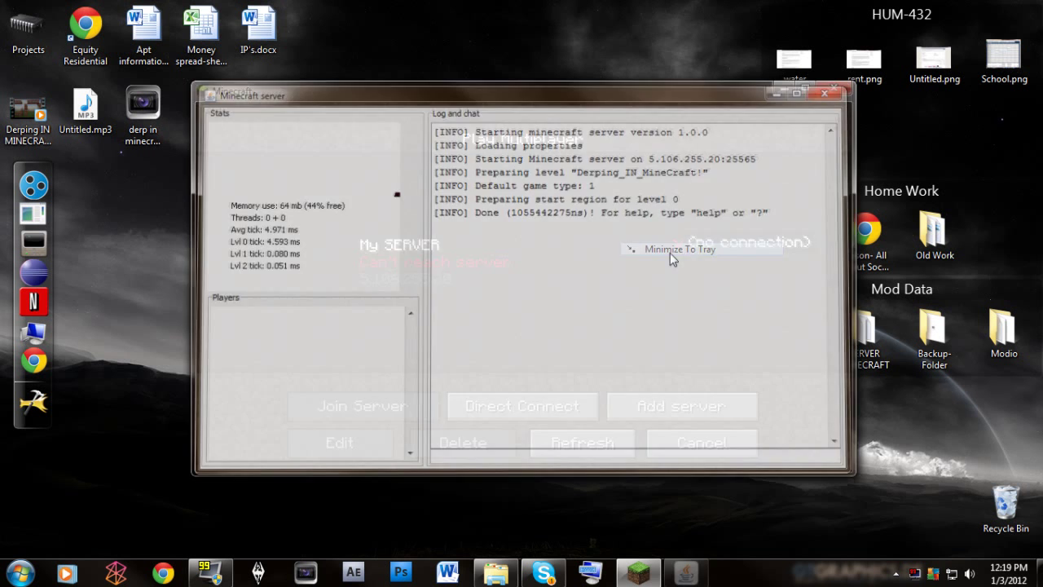
Refresh the server list so My SERVER shows 0/4 players, then check the server from the tray
left_click(583, 442)
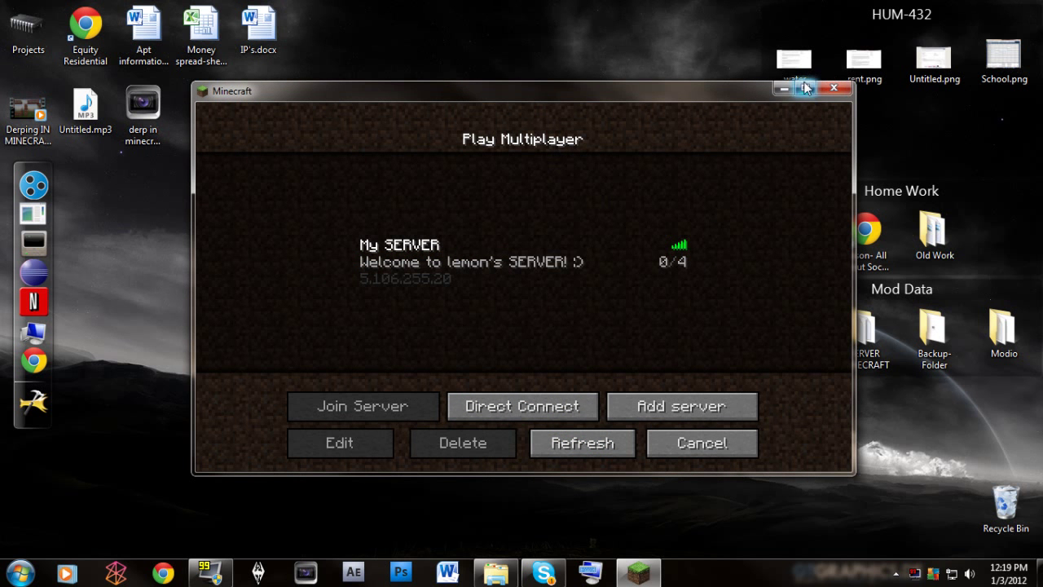
left_click_drag(687, 90, 684, 82)
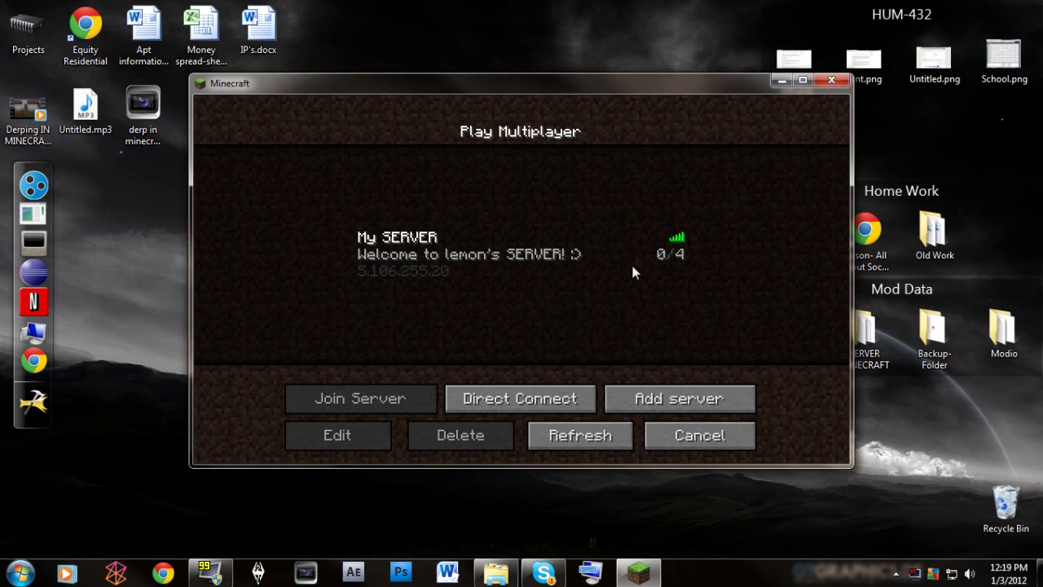
left_click(896, 573)
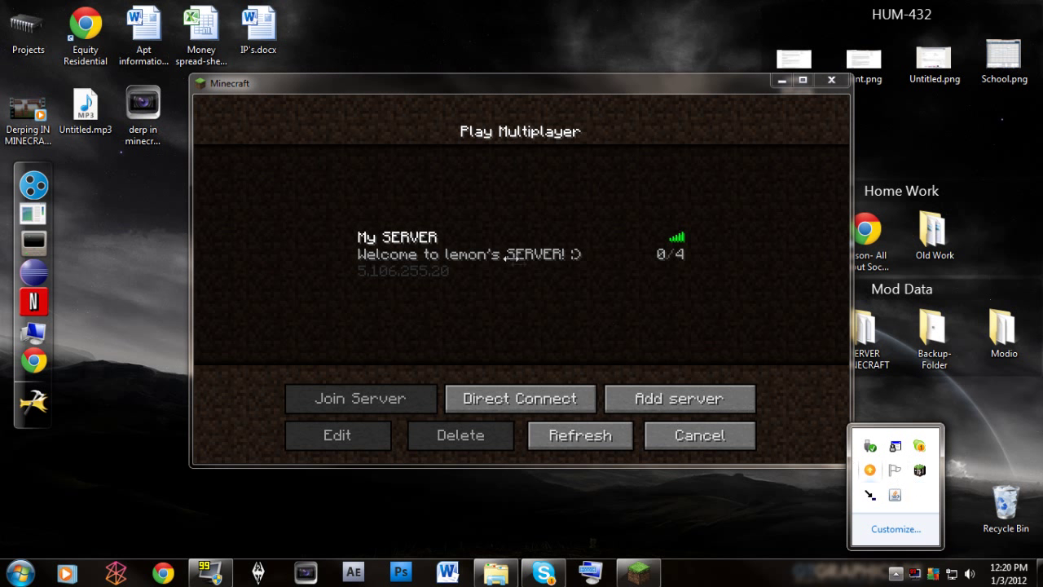
left_click(921, 473)
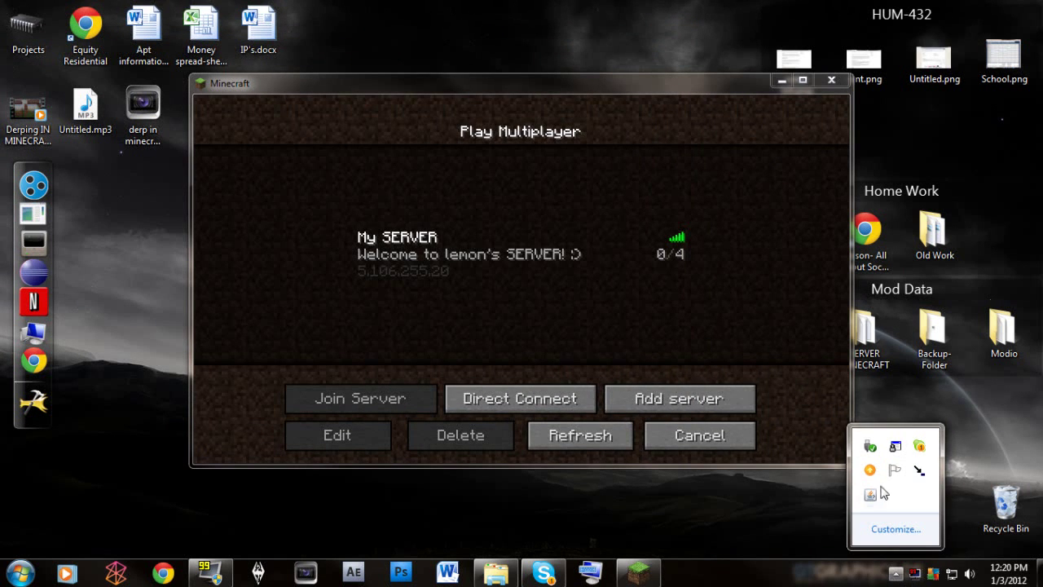
Dismiss the tray menus and move the Minecraft window to the upper left
right_click(878, 491)
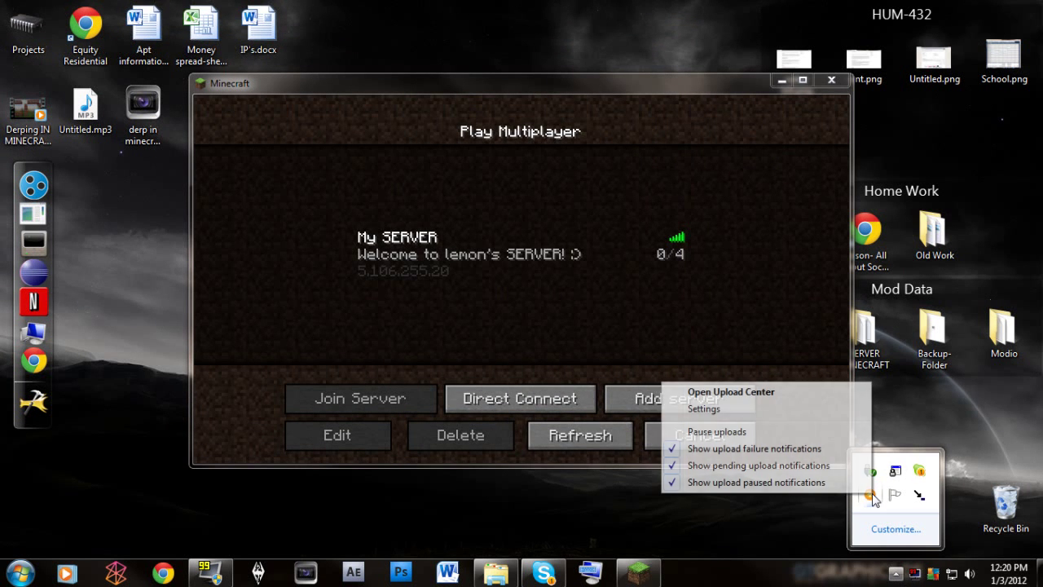
left_click(927, 526)
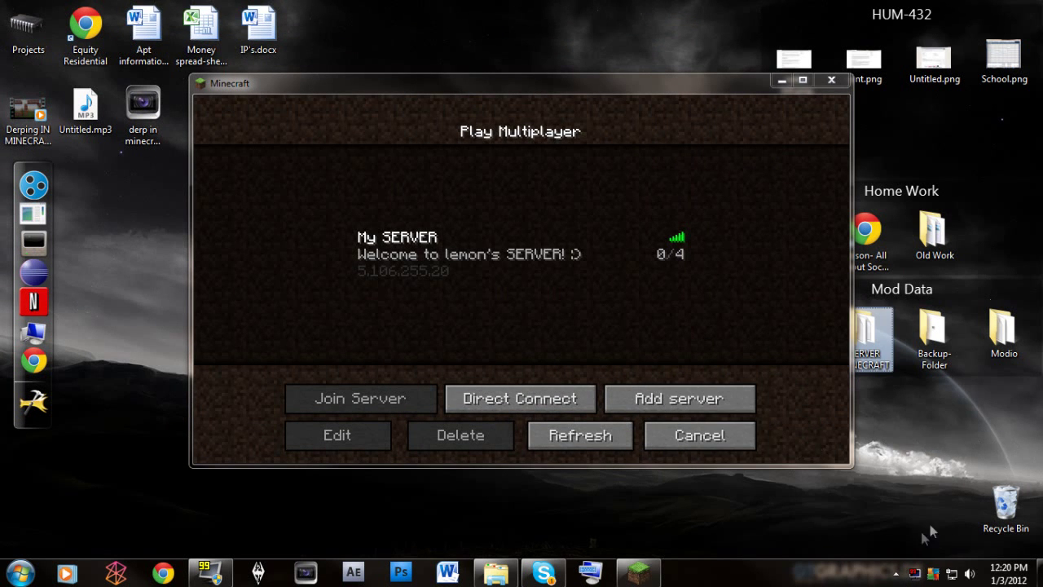
left_click(896, 573)
left_click(716, 528)
left_click_drag(705, 84, 528, 28)
Launch the server from the SERVER MINECRAFT folder and close the folder window
double_click(857, 336)
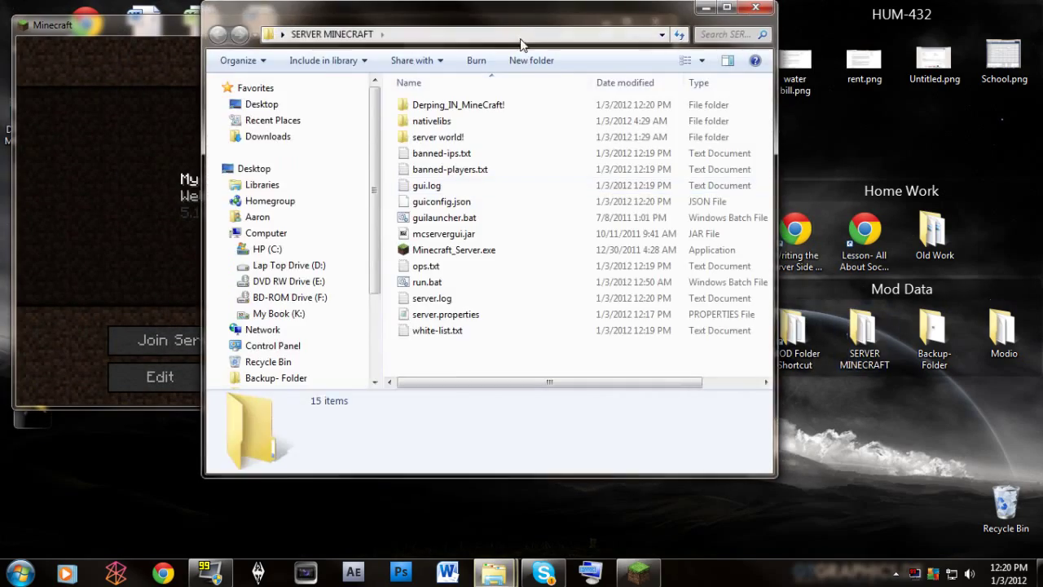
left_click_drag(442, 17, 656, 38)
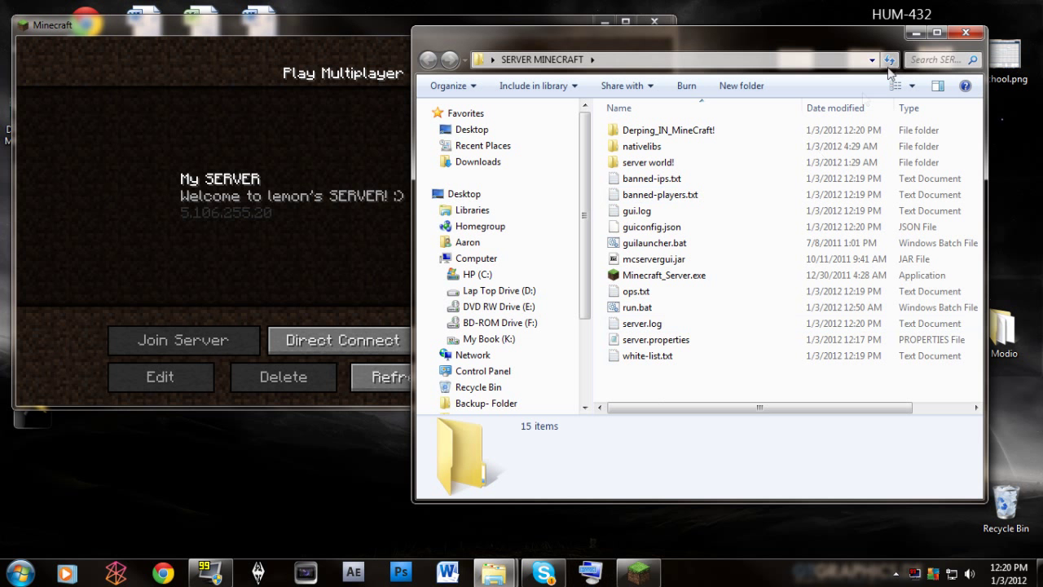
left_click(966, 32)
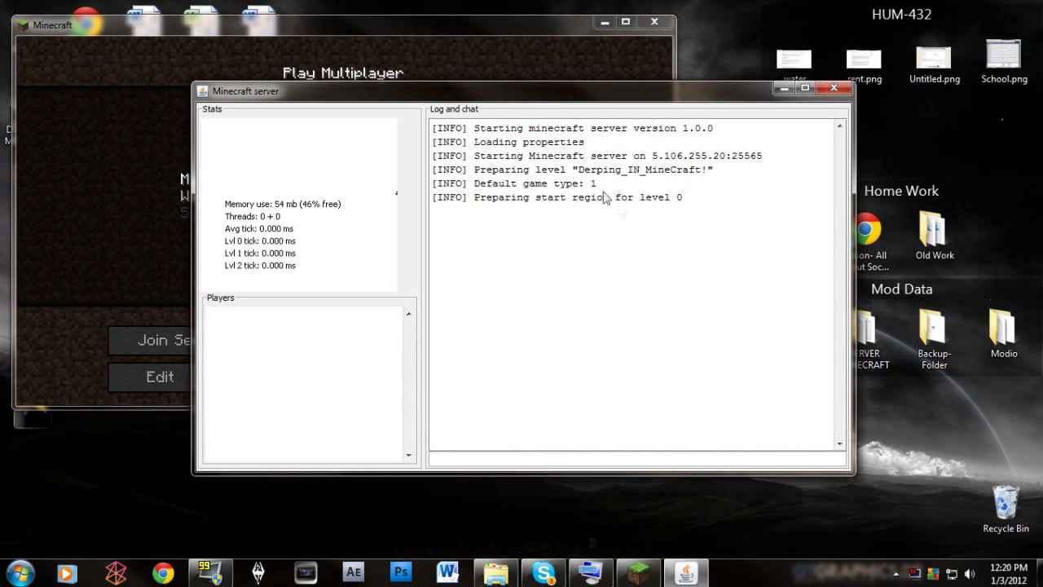
Send the server window to the system tray via Minimize To Tray and maximize Minecraft
right_click(582, 88)
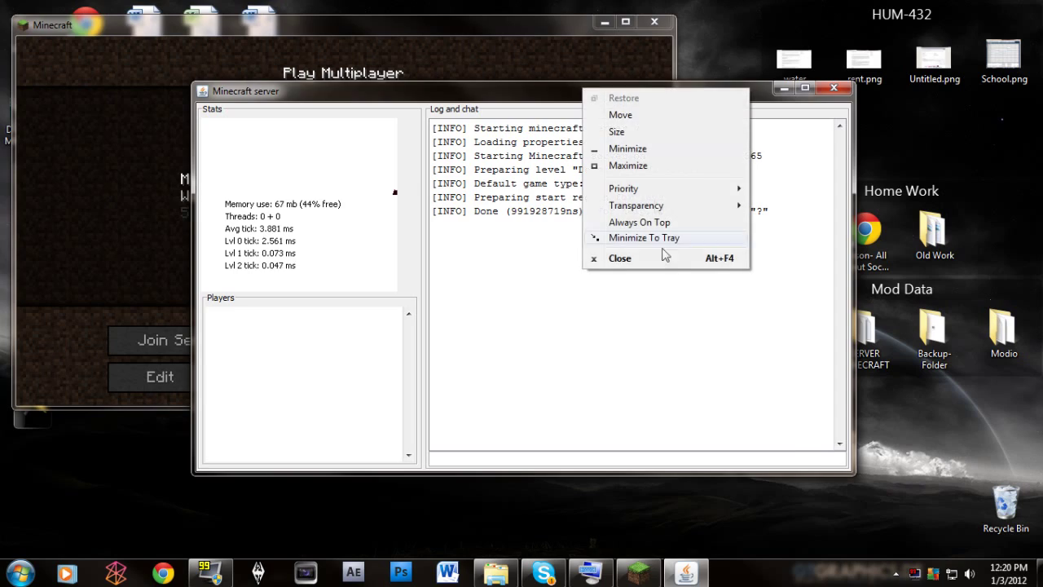
left_click(655, 238)
left_click_drag(513, 25, 661, 37)
double_click(660, 37)
Refresh the list with My SERVER selected to confirm 0/4 players, then un-maximize Minecraft
left_click(544, 280)
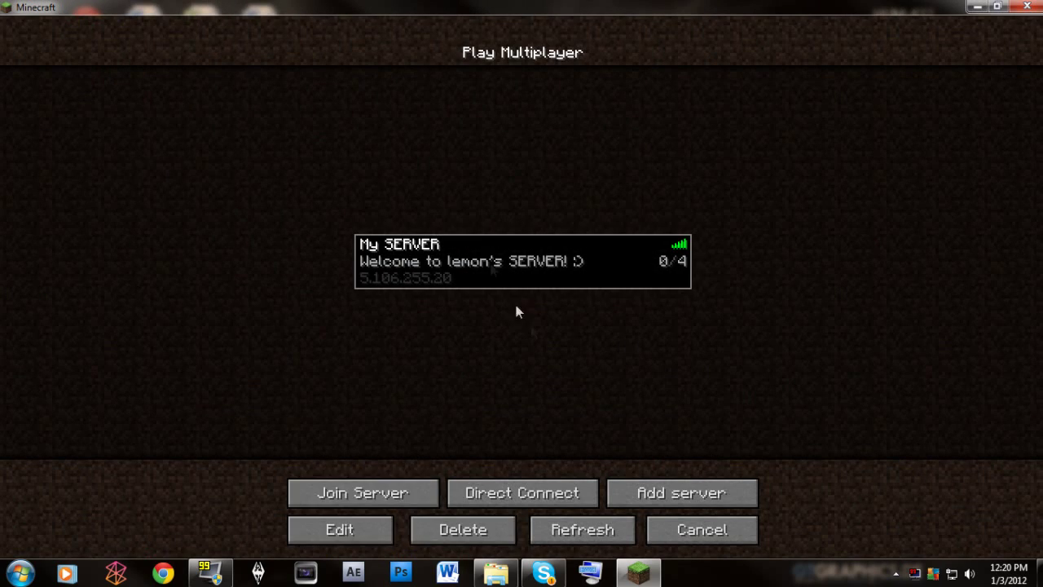
left_click(580, 528)
left_click_drag(559, 8, 564, 59)
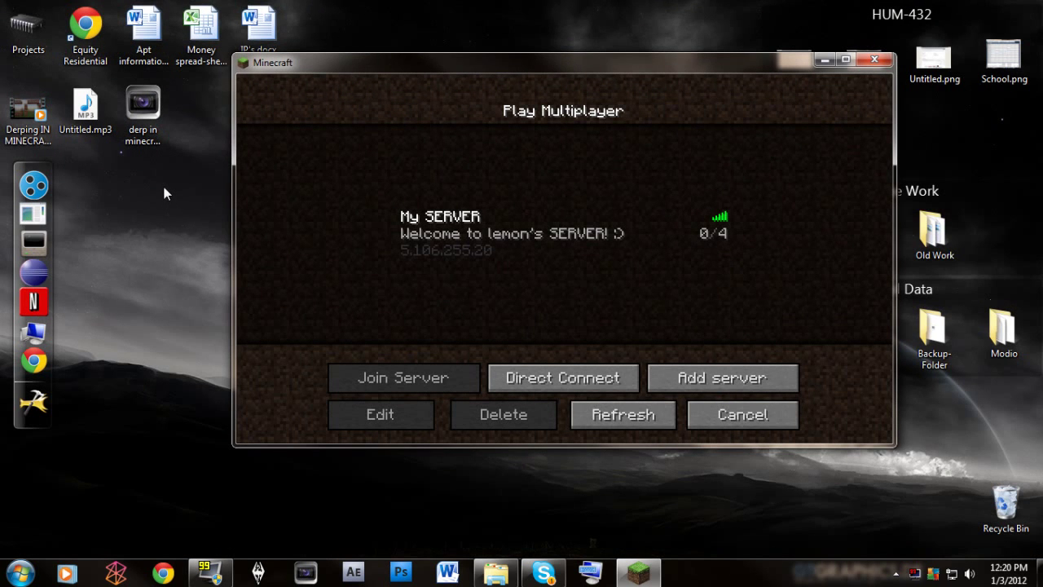